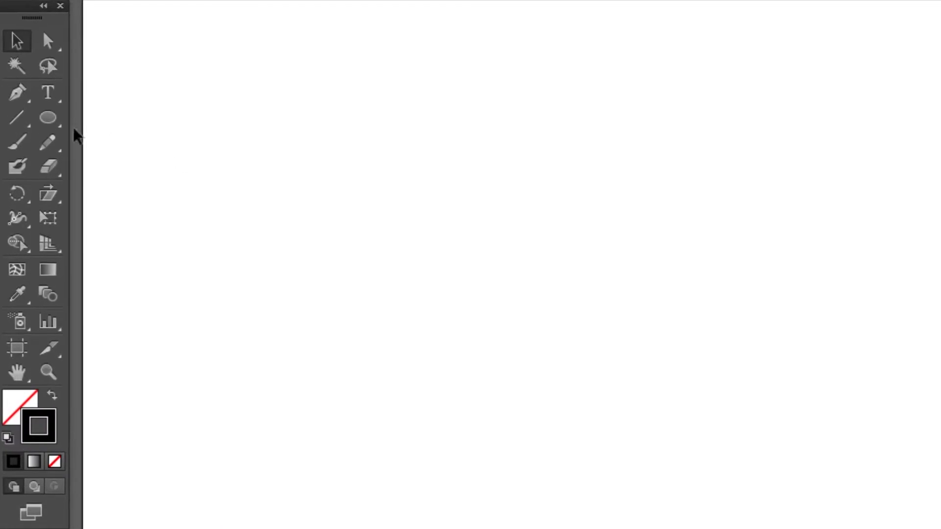
Step: Draw a square with the Rectangle Tool and centre it horizontally on the artboard
{"action": "left_click", "coordinate": [50, 129]}
{"action": "left_click", "coordinate": [123, 125]}
{"action": "left_click_drag", "start_coordinate": [550, 267], "coordinate": [622, 341]}
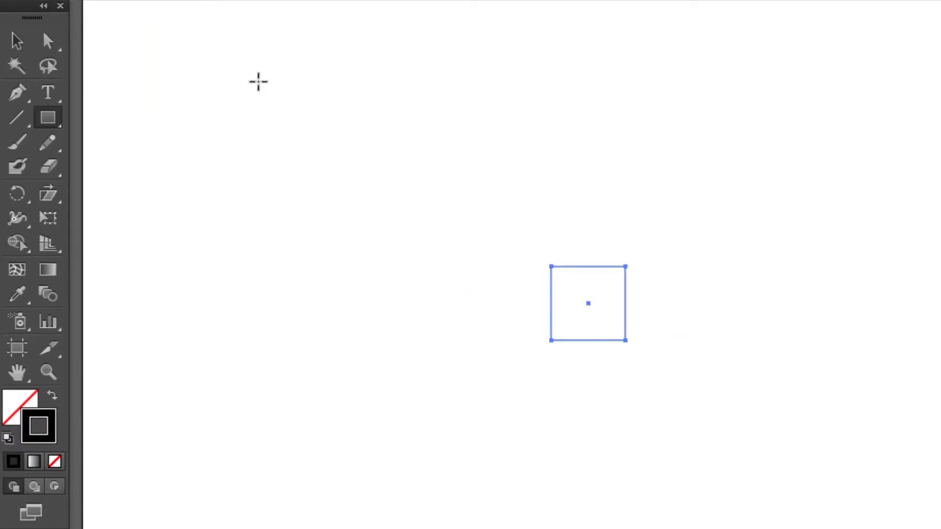
{"action": "left_click", "coordinate": [17, 41]}
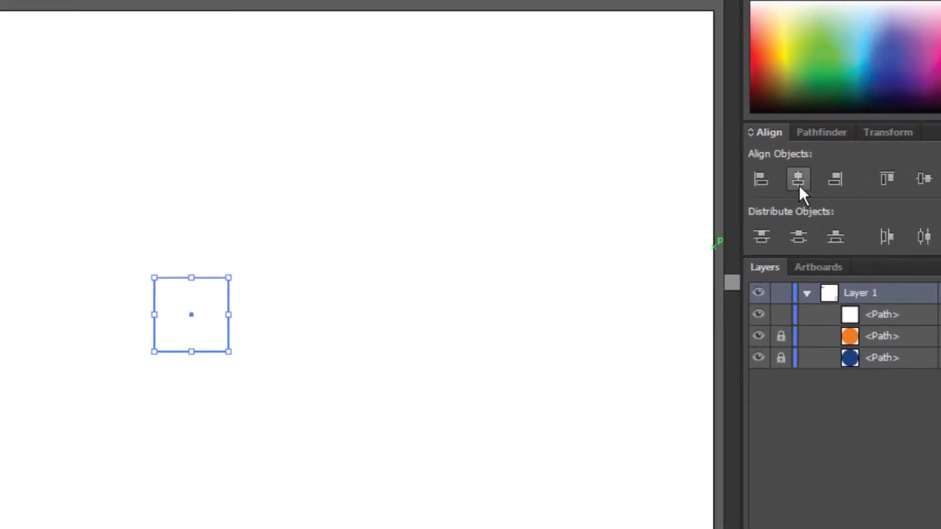
{"action": "left_click", "coordinate": [850, 214]}
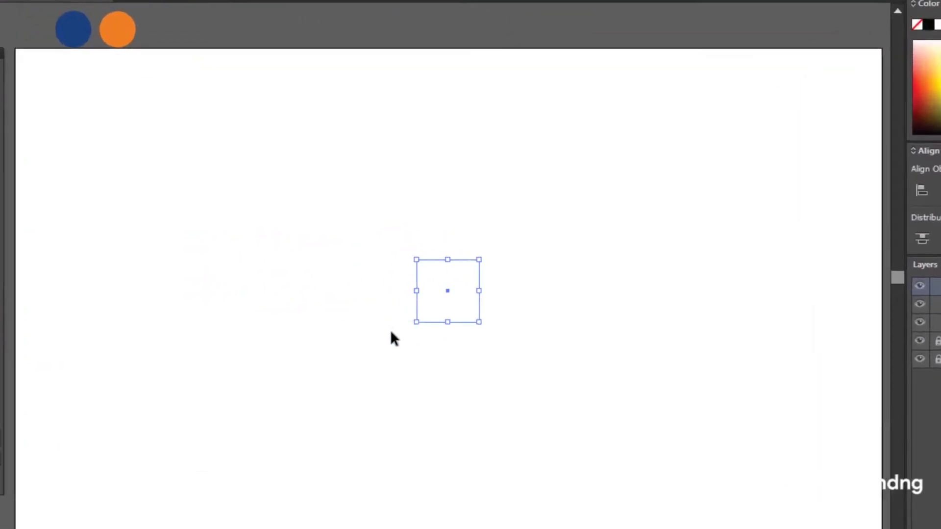
Step: Shrink copies into small squares centred on the big square's top and left edges
{"action": "mouse_move", "coordinate": [431, 319]}
{"action": "left_mouse_down"}
{"action": "mouse_move", "coordinate": [491, 273]}
{"action": "mouse_move", "coordinate": [422, 291]}
{"action": "mouse_move", "coordinate": [472, 249]}
{"action": "left_mouse_up"}
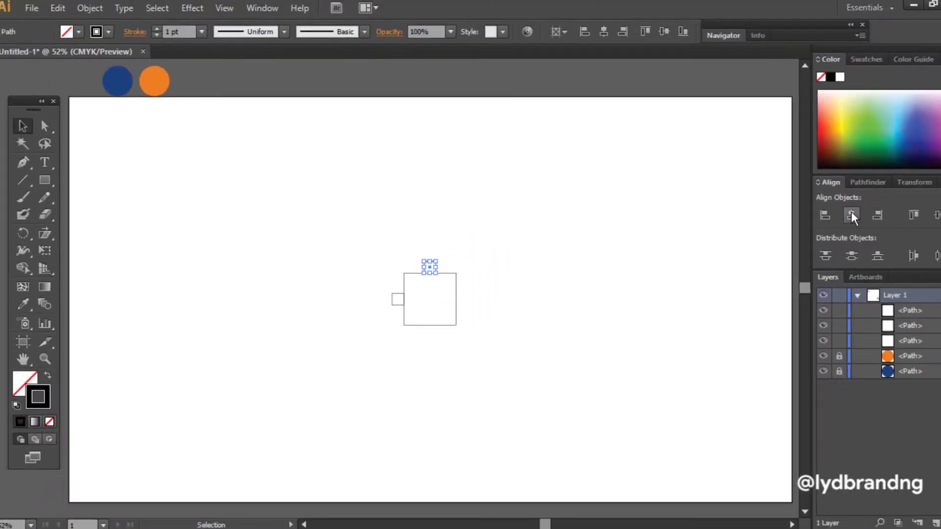
{"action": "left_click", "coordinate": [397, 299]}
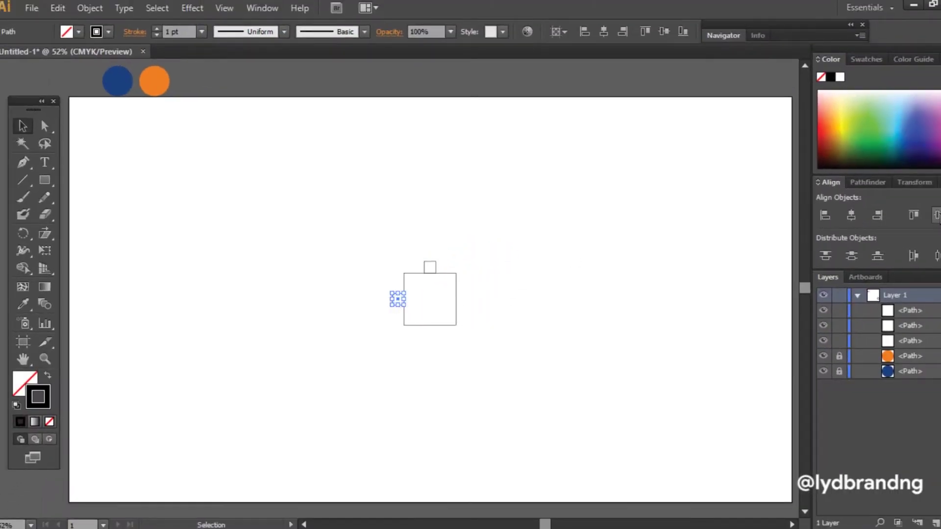
{"action": "left_click", "coordinate": [343, 313]}
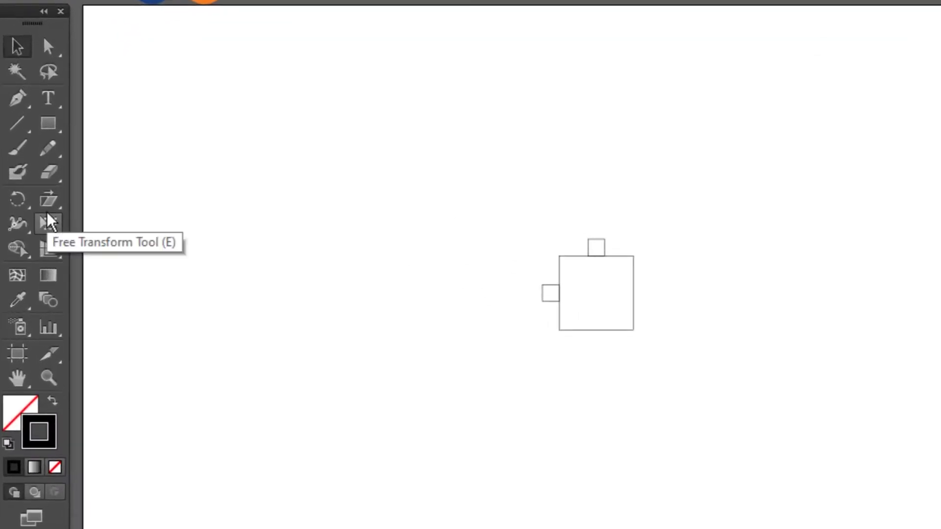
Step: Draw a long vertical line at the square's left edge and repeat evenly spaced copies leftward
{"action": "left_click", "coordinate": [18, 124]}
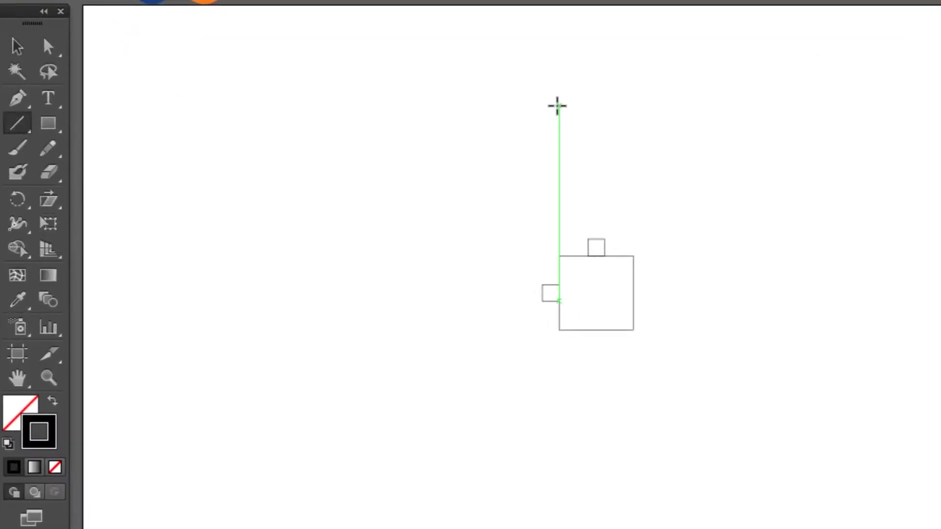
{"action": "left_click_drag", "start_coordinate": [559, 95], "coordinate": [559, 497]}
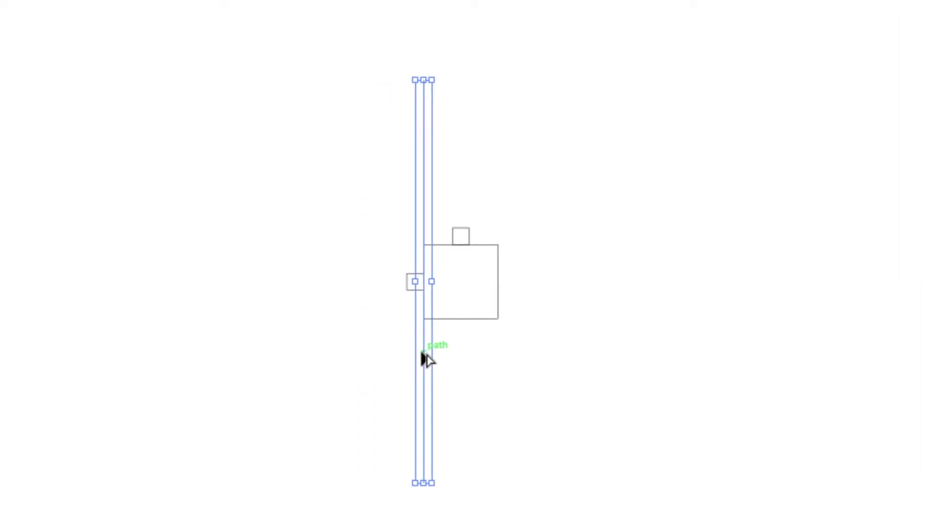
{"action": "left_click_drag", "start_coordinate": [419, 352], "coordinate": [406, 353]}
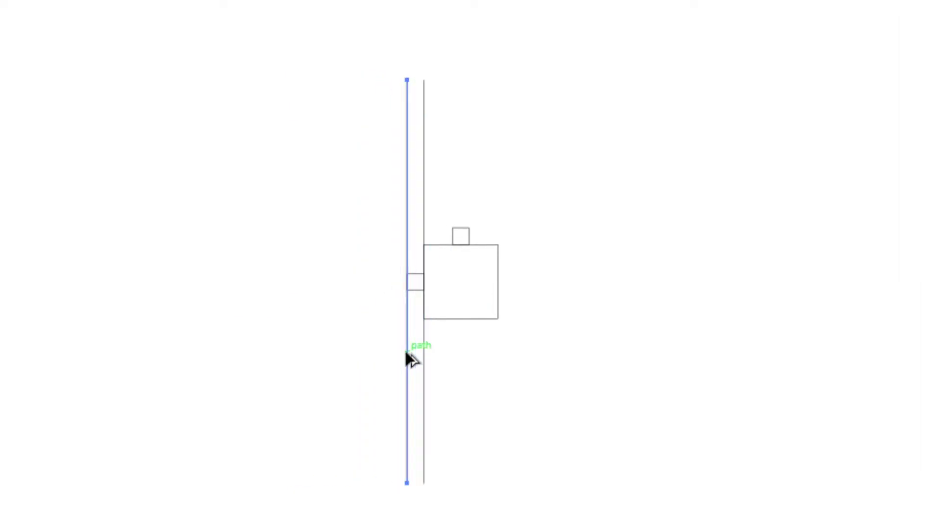
{"action": "key", "text": "ctrl+d"}
{"action": "key", "text": "ctrl+d"}
{"action": "key", "text": "ctrl+d"}
{"action": "key", "text": "ctrl+d"}
{"action": "key", "text": "v"}
Step: Copy the set of seven vertical lines across to the right side of the square
{"action": "mouse_move", "coordinate": [278, 510]}
{"action": "left_mouse_down"}
{"action": "mouse_move", "coordinate": [447, 432]}
{"action": "mouse_move", "coordinate": [598, 440]}
{"action": "left_mouse_up"}
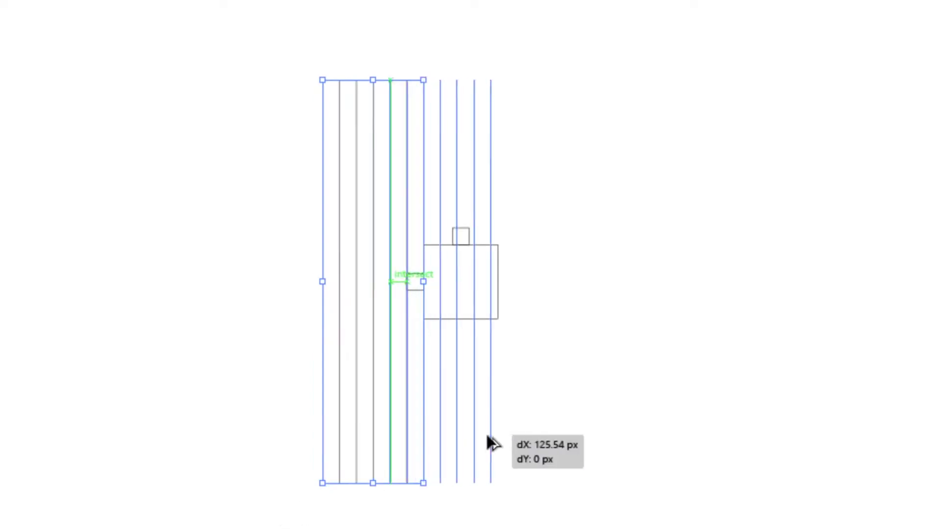
{"action": "left_click_drag", "start_coordinate": [497, 282], "coordinate": [497, 282]}
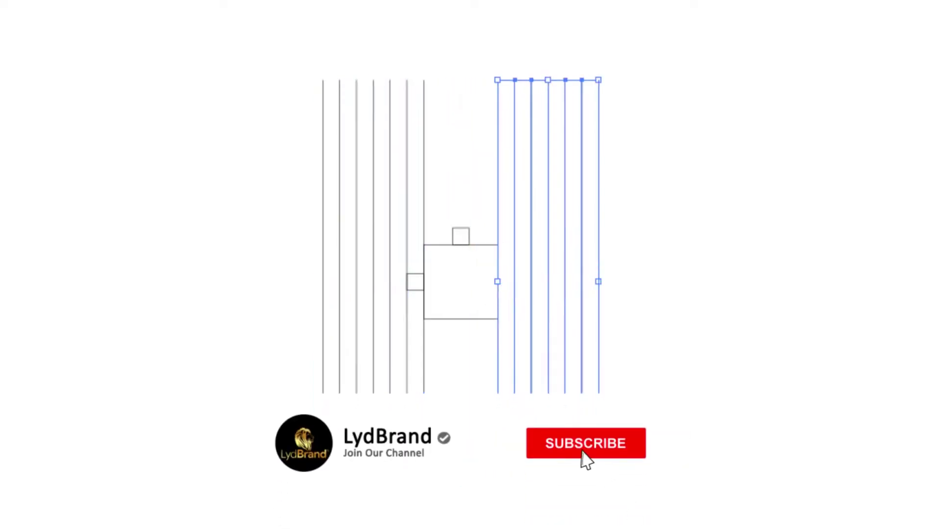
{"action": "left_click", "coordinate": [750, 419]}
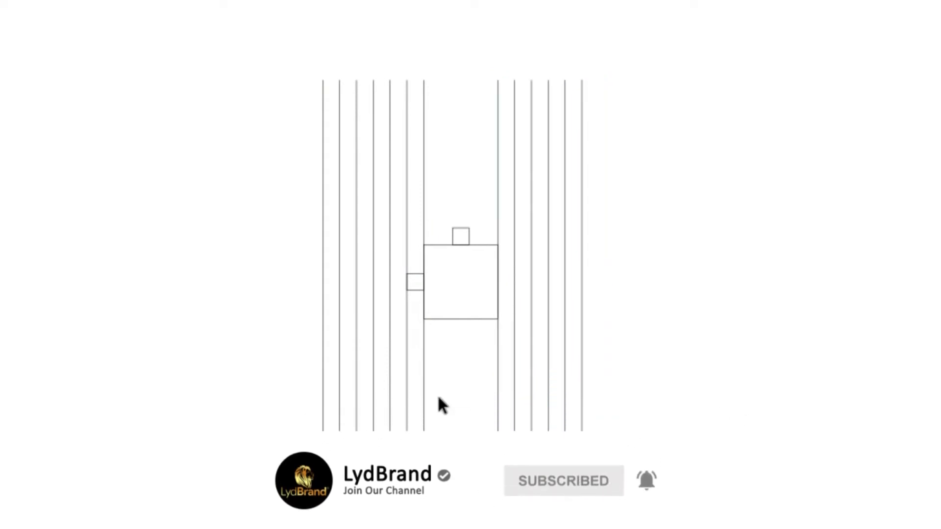
{"action": "right_click", "coordinate": [323, 403]}
{"action": "mouse_move", "coordinate": [386, 344]}
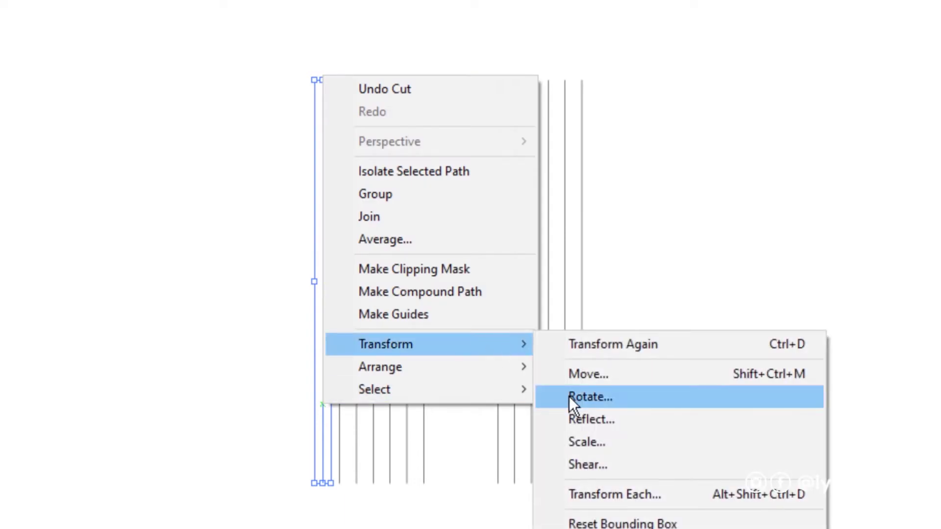
Step: Make a 90° rotated copy of the lines, centre it on the square, and stack copies upward
{"action": "left_click", "coordinate": [569, 396]}
{"action": "left_click", "coordinate": [736, 300]}
{"action": "mouse_move", "coordinate": [147, 281]}
{"action": "left_mouse_down"}
{"action": "mouse_move", "coordinate": [273, 260]}
{"action": "mouse_move", "coordinate": [273, 247]}
{"action": "left_mouse_up"}
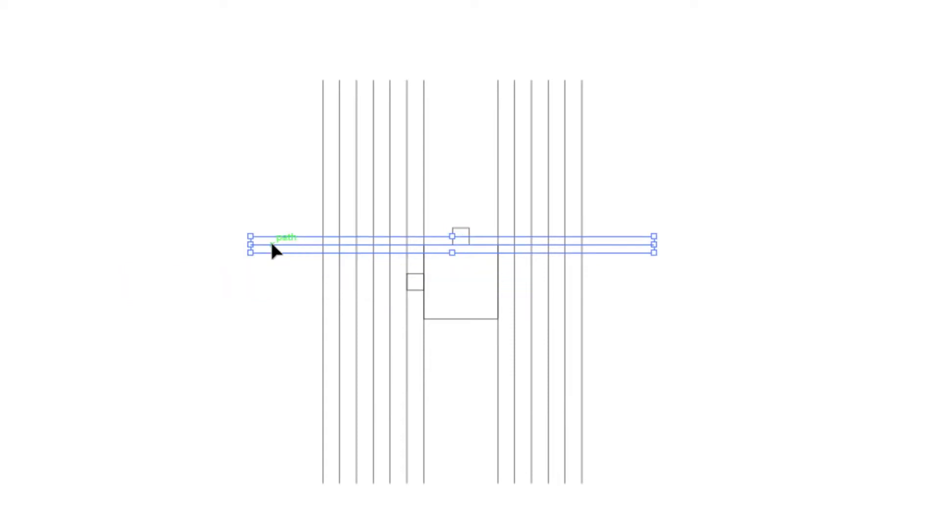
{"action": "left_click", "coordinate": [796, 151]}
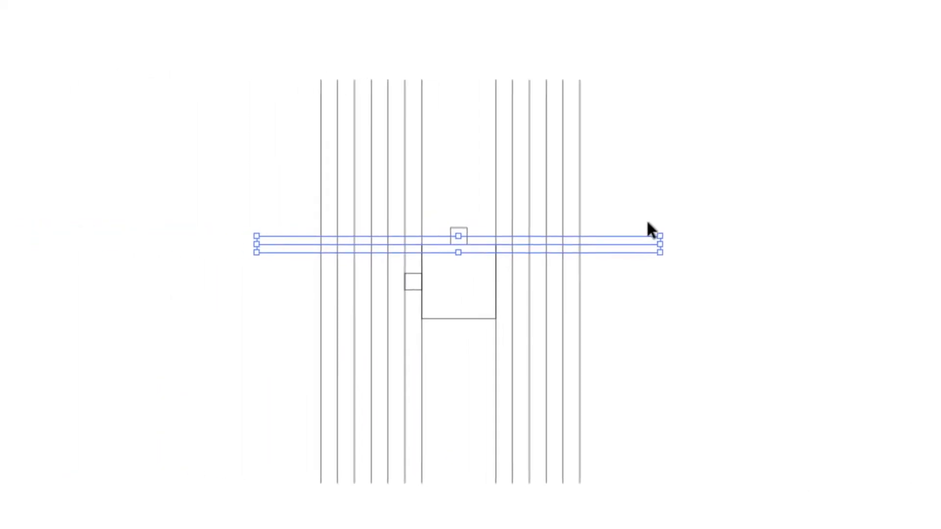
{"action": "left_click_drag", "start_coordinate": [639, 244], "coordinate": [638, 227]}
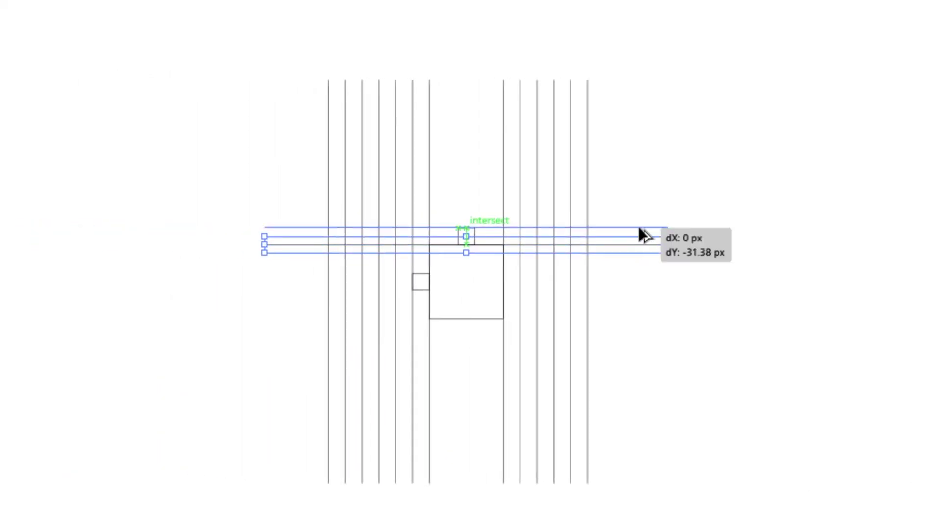
{"action": "key", "text": "ctrl+d"}
{"action": "key", "text": "ctrl+d"}
{"action": "key", "text": "ctrl+d"}
{"action": "key", "text": "ctrl+d"}
{"action": "key", "text": "ctrl+d"}
Step: Copy the six upper horizontal lines below the square to complete the grid
{"action": "left_click_drag", "start_coordinate": [661, 266], "coordinate": [651, 315]}
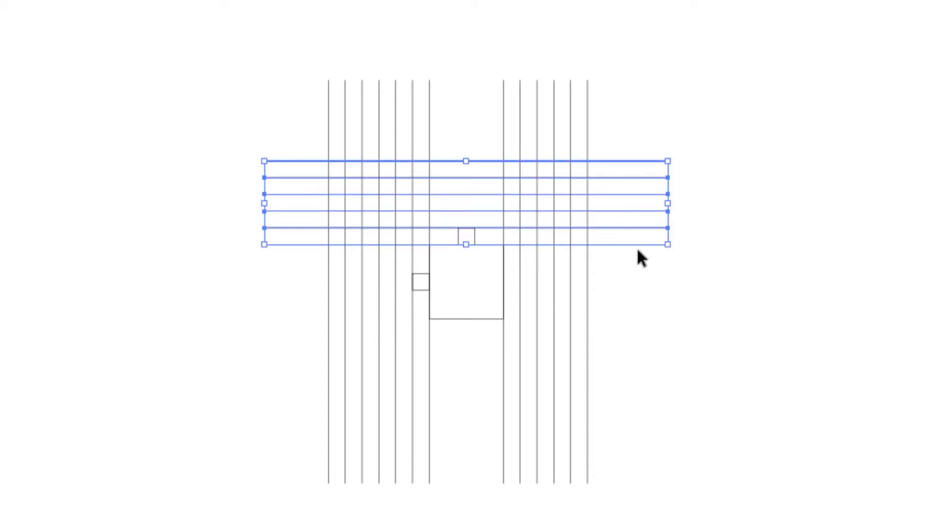
{"action": "left_click_drag", "start_coordinate": [640, 253], "coordinate": [637, 406], "text": "alt"}
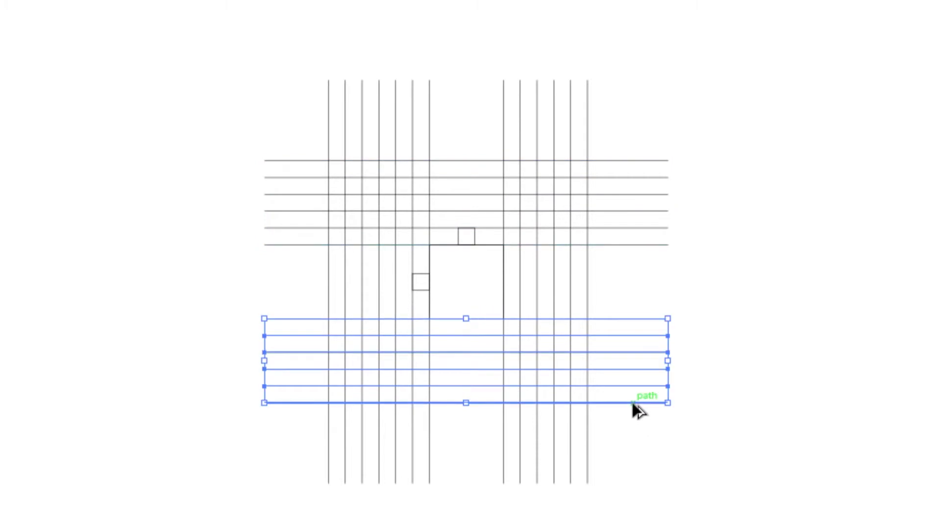
{"action": "left_click_drag", "start_coordinate": [660, 468], "coordinate": [663, 152], "text": "shift"}
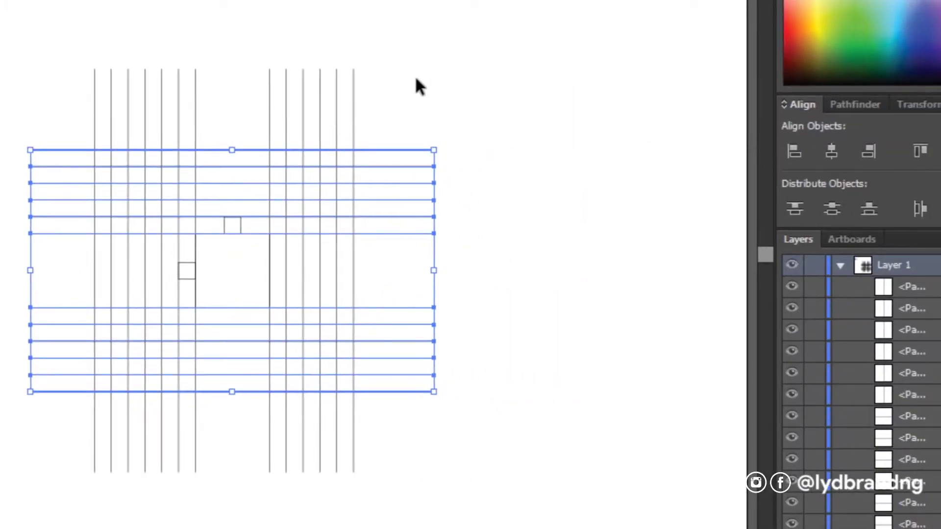
{"action": "left_click_drag", "start_coordinate": [415, 80], "coordinate": [23, 94]}
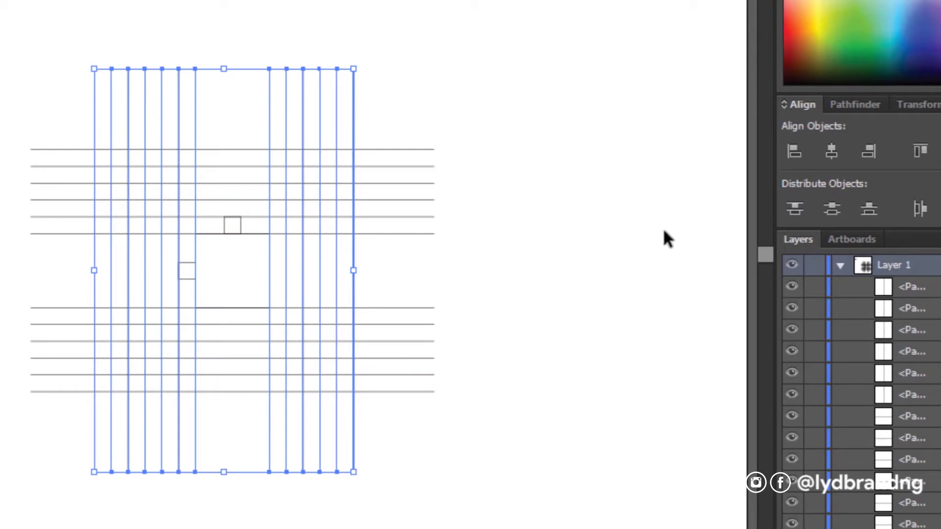
{"action": "left_click", "coordinate": [519, 341]}
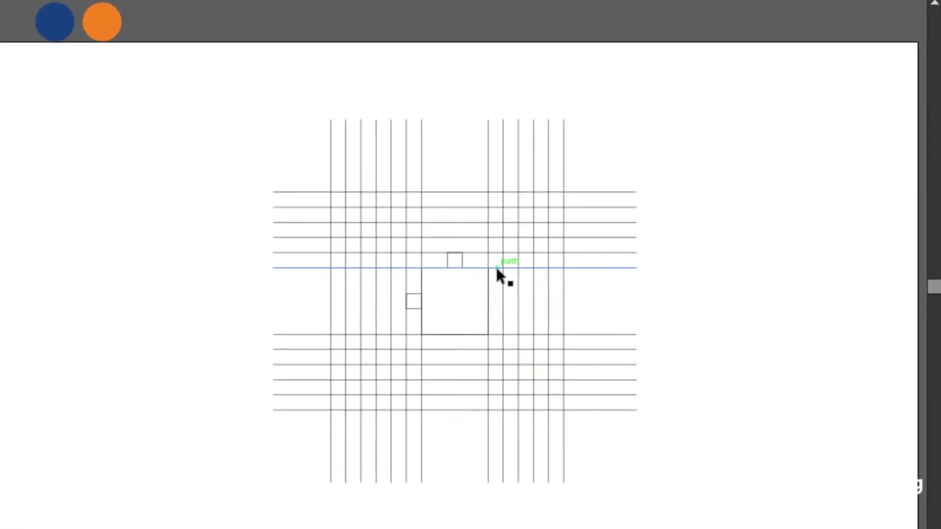
Step: Move the large square out to the right, restoring the accidentally deleted grid line
{"action": "left_click", "coordinate": [497, 268]}
{"action": "key", "text": "Delete"}
{"action": "left_click", "coordinate": [496, 267]}
{"action": "key", "text": "Delete"}
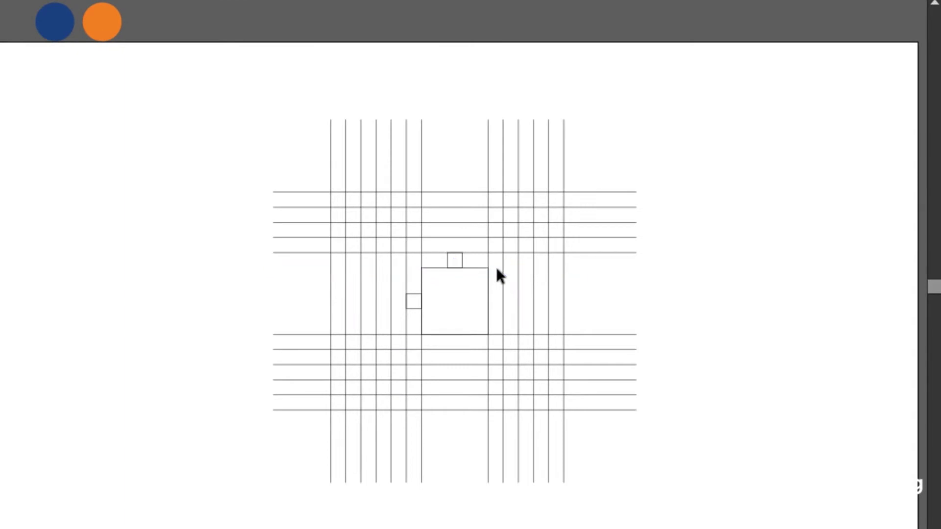
{"action": "left_click_drag", "start_coordinate": [477, 267], "coordinate": [762, 285]}
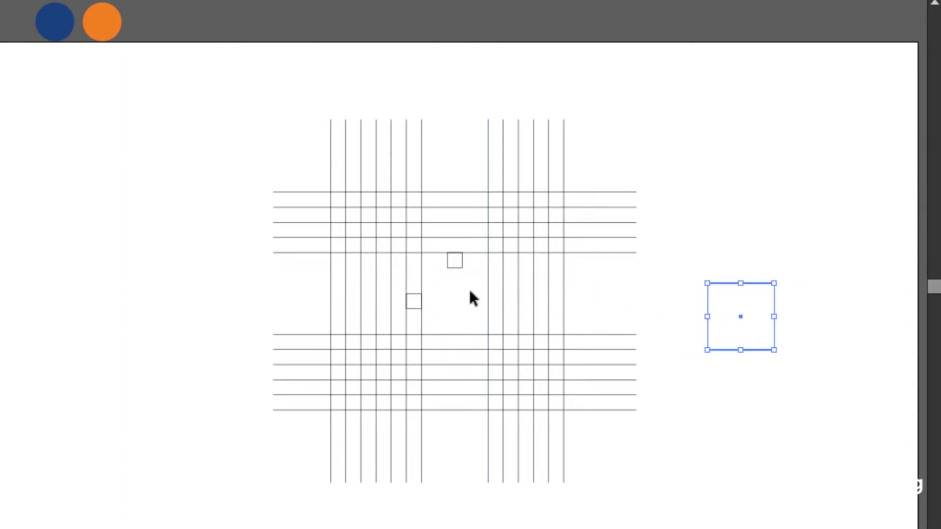
{"action": "key", "text": "ctrl+z"}
{"action": "left_click", "coordinate": [458, 298]}
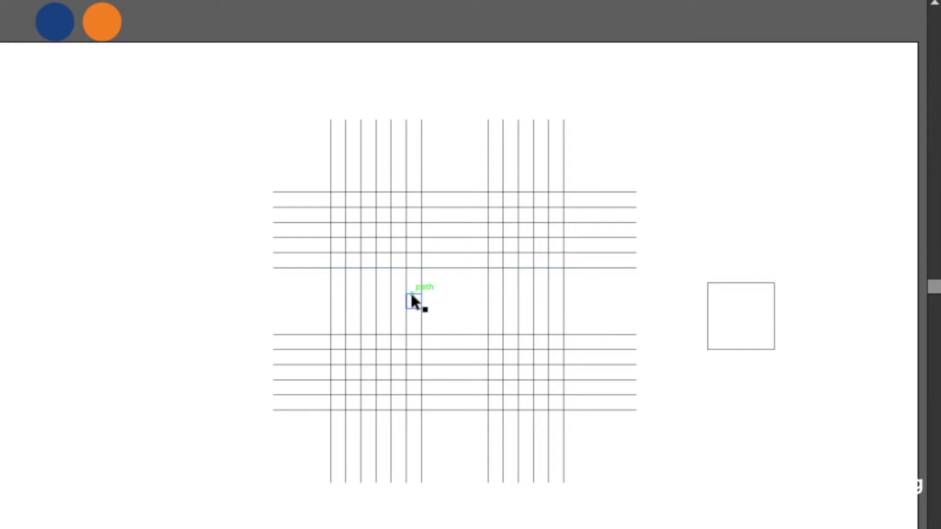
Step: Delete the small squares and select the whole line grid
{"action": "left_click_drag", "start_coordinate": [802, 398], "coordinate": [800, 403]}
{"action": "key", "text": "Delete"}
{"action": "mouse_move", "coordinate": [226, 116]}
{"action": "left_mouse_down"}
{"action": "mouse_move", "coordinate": [685, 525]}
{"action": "mouse_move", "coordinate": [696, 524]}
{"action": "left_mouse_up"}
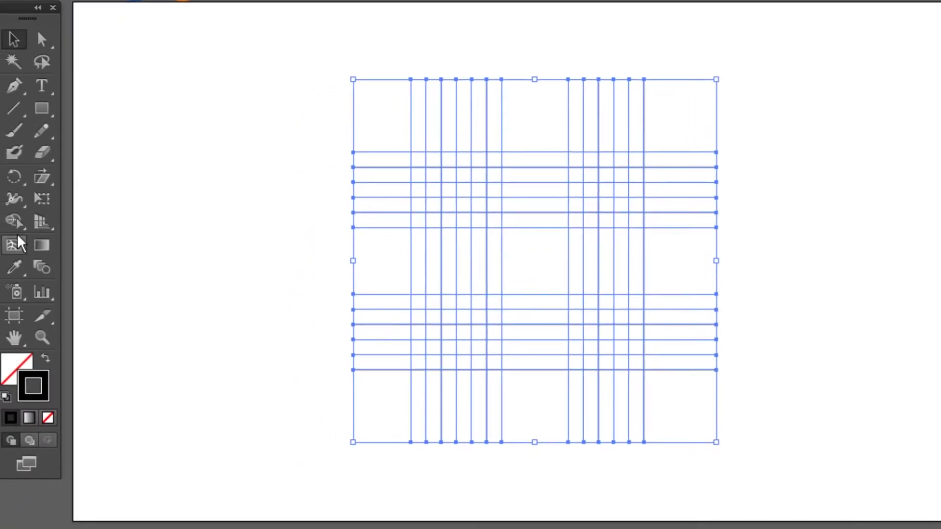
{"action": "left_click", "coordinate": [15, 221]}
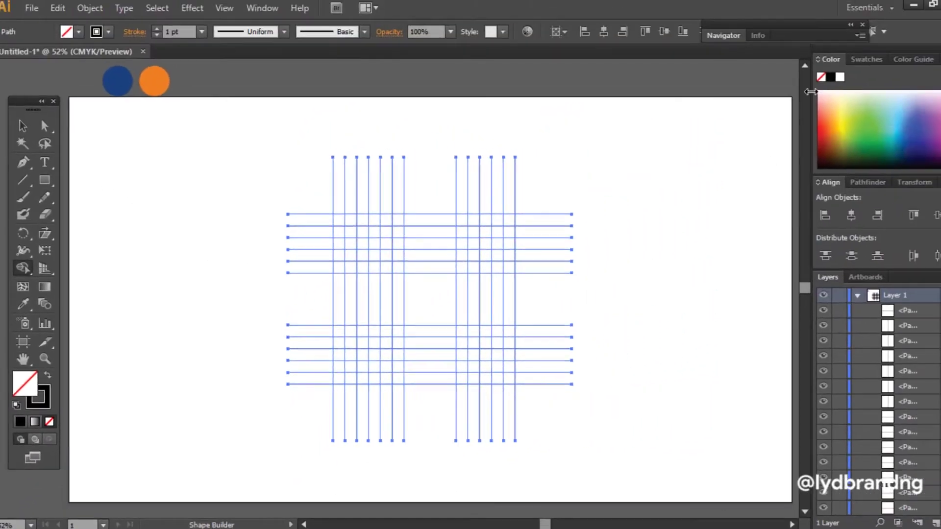
Step: With black fill and no stroke, merge the outer top row, right column and bottom row into bars
{"action": "left_click", "coordinate": [832, 78]}
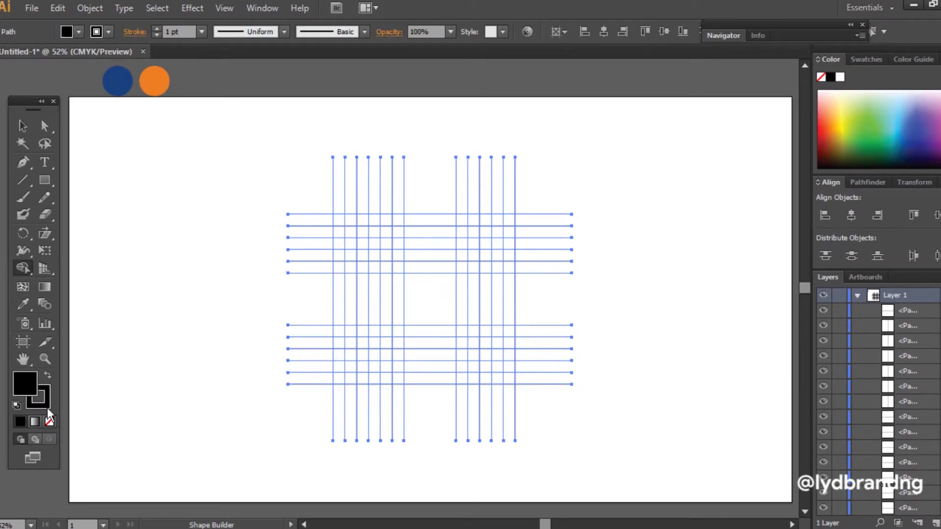
{"action": "left_click", "coordinate": [820, 78]}
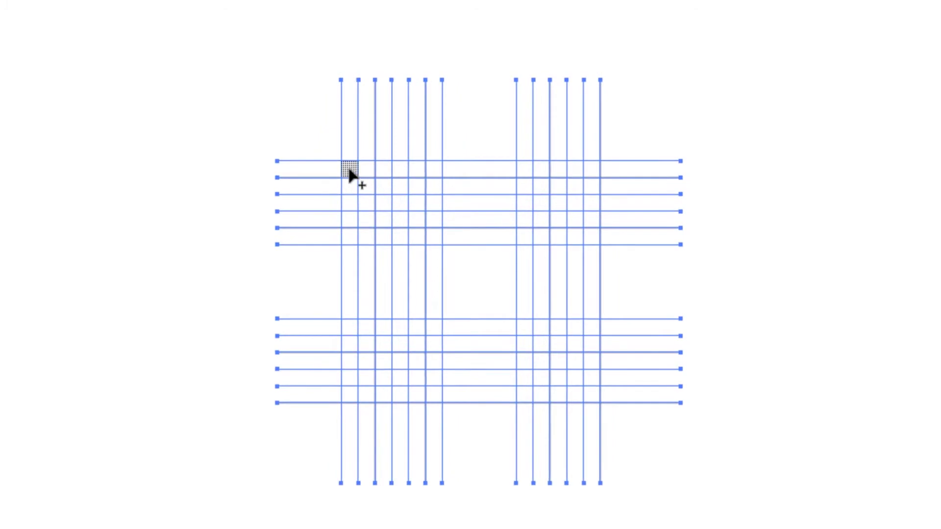
{"action": "left_click_drag", "start_coordinate": [427, 164], "coordinate": [460, 169]}
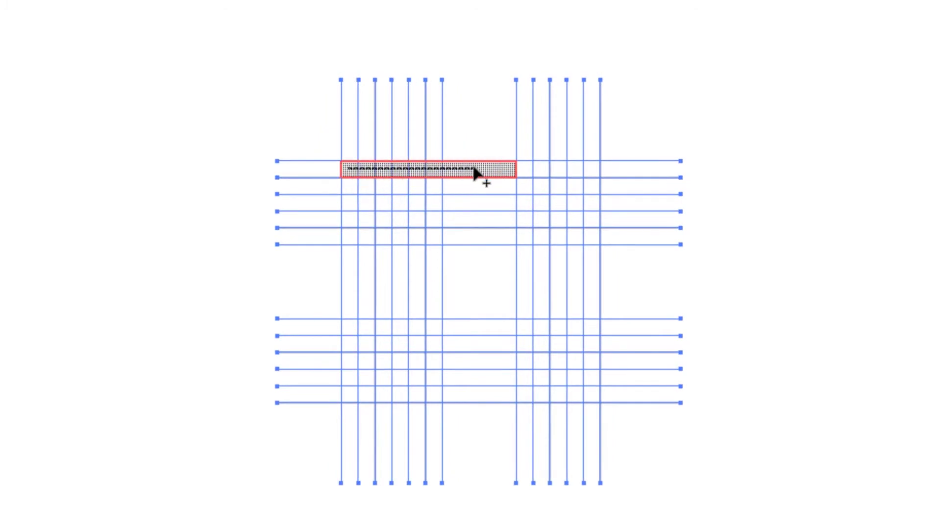
{"action": "left_click_drag", "start_coordinate": [523, 167], "coordinate": [590, 168]}
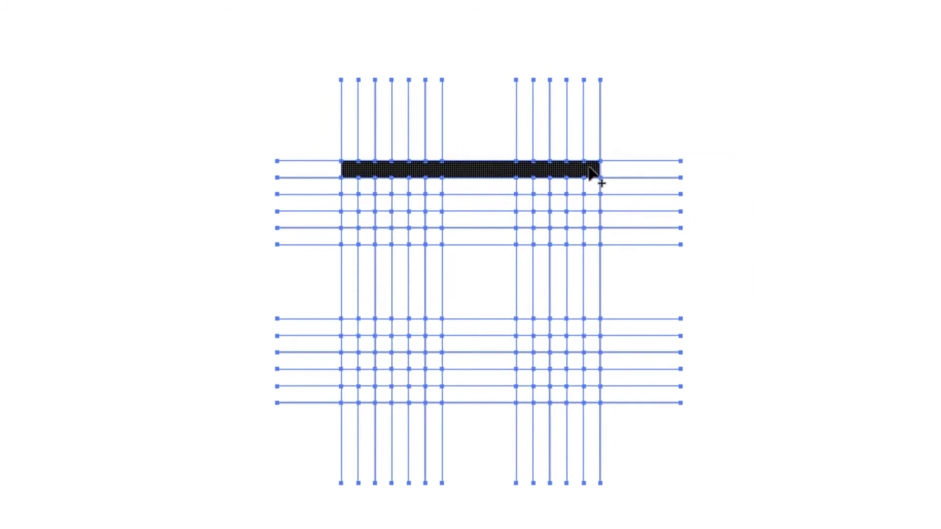
{"action": "mouse_move", "coordinate": [589, 200]}
{"action": "left_mouse_down"}
{"action": "mouse_move", "coordinate": [592, 395]}
{"action": "mouse_move", "coordinate": [370, 407]}
{"action": "left_mouse_up"}
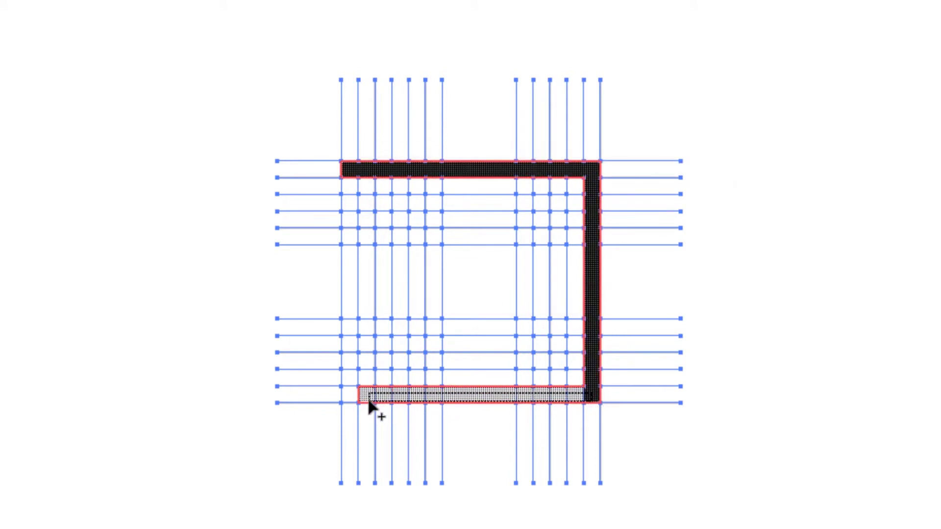
{"action": "mouse_move", "coordinate": [365, 385]}
{"action": "left_mouse_down"}
{"action": "mouse_move", "coordinate": [367, 210]}
{"action": "mouse_move", "coordinate": [554, 206]}
{"action": "mouse_move", "coordinate": [558, 259]}
{"action": "left_mouse_up"}
Step: Merge the inner right, bottom and left bands and close the innermost square ring
{"action": "left_click_drag", "start_coordinate": [558, 360], "coordinate": [498, 363]}
{"action": "mouse_move", "coordinate": [431, 372]}
{"action": "left_mouse_down"}
{"action": "mouse_move", "coordinate": [403, 372]}
{"action": "mouse_move", "coordinate": [399, 302]}
{"action": "left_mouse_up"}
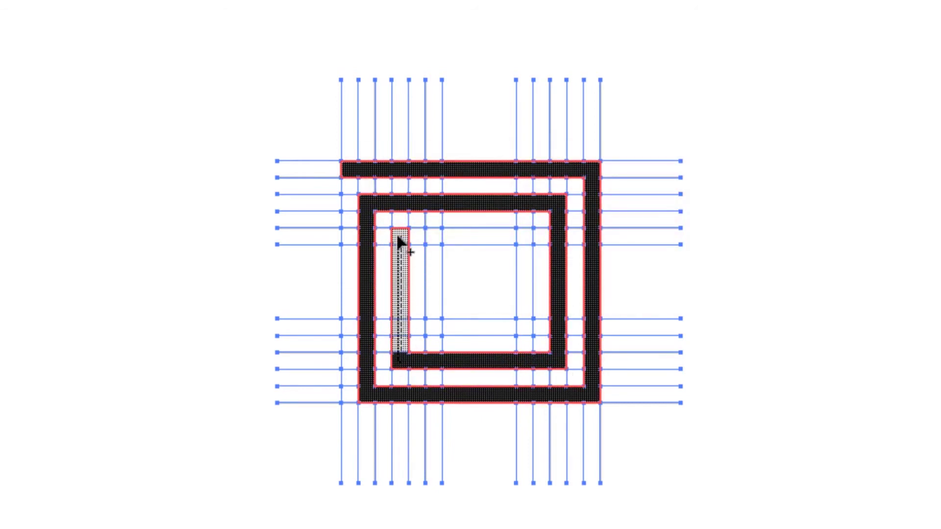
{"action": "mouse_move", "coordinate": [399, 243]}
{"action": "left_mouse_down"}
{"action": "mouse_move", "coordinate": [526, 241]}
{"action": "mouse_move", "coordinate": [522, 333]}
{"action": "left_mouse_up"}
{"action": "key", "text": "ctrl+shift+a"}
{"action": "left_click_drag", "start_coordinate": [433, 327], "coordinate": [436, 245]}
{"action": "key", "text": "v"}
{"action": "left_click", "coordinate": [321, 283]}
Step: Cut the black spiral out, move the grid left, and paste the spiral off to the right
{"action": "left_click", "coordinate": [581, 171]}
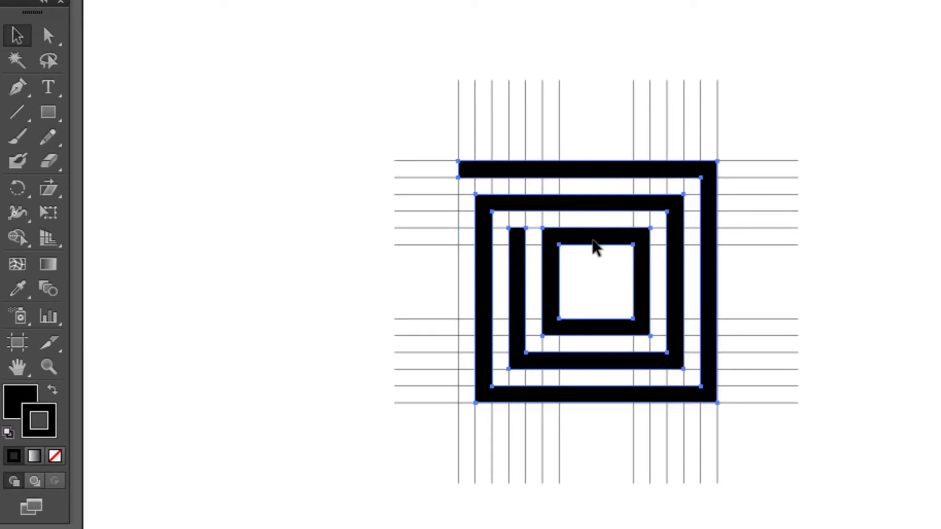
{"action": "key", "text": "Delete"}
{"action": "left_click_drag", "start_coordinate": [841, 54], "coordinate": [302, 519]}
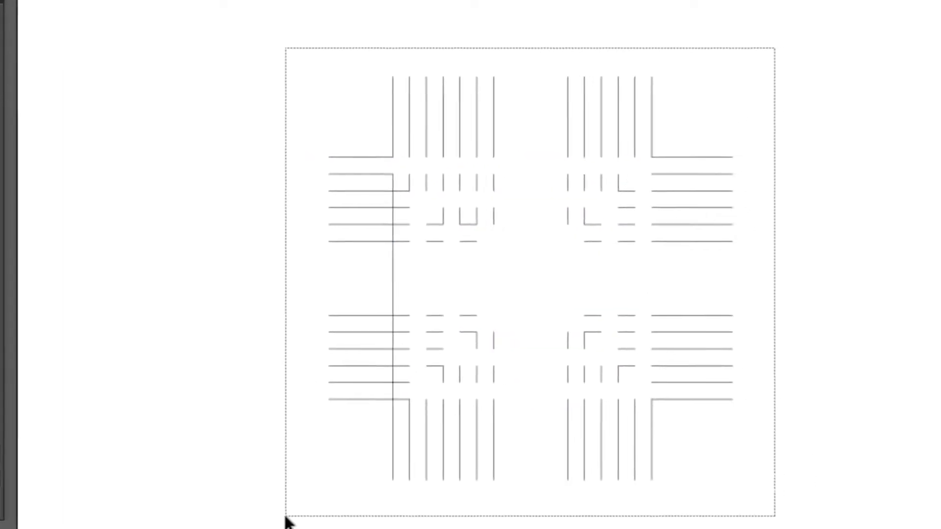
{"action": "left_click_drag", "start_coordinate": [663, 239], "coordinate": [375, 262]}
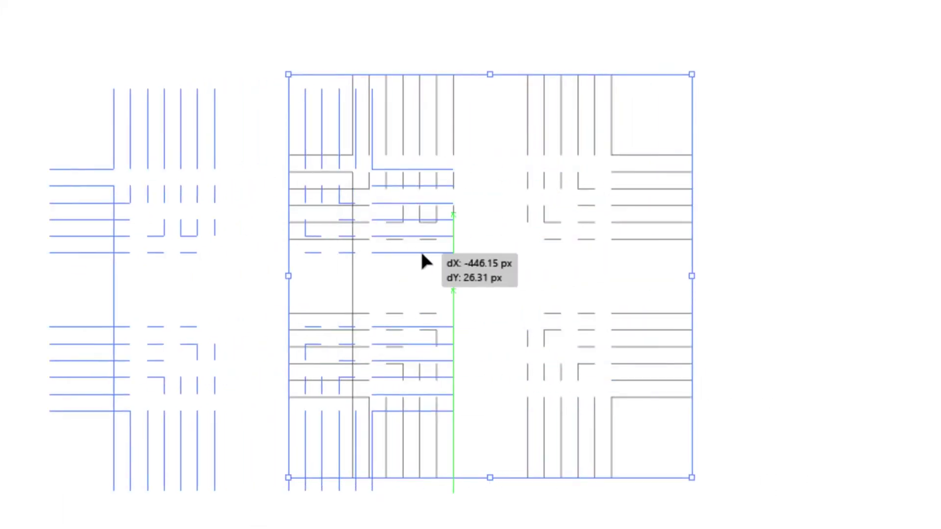
{"action": "left_click", "coordinate": [502, 279]}
{"action": "key", "text": "ctrl+v"}
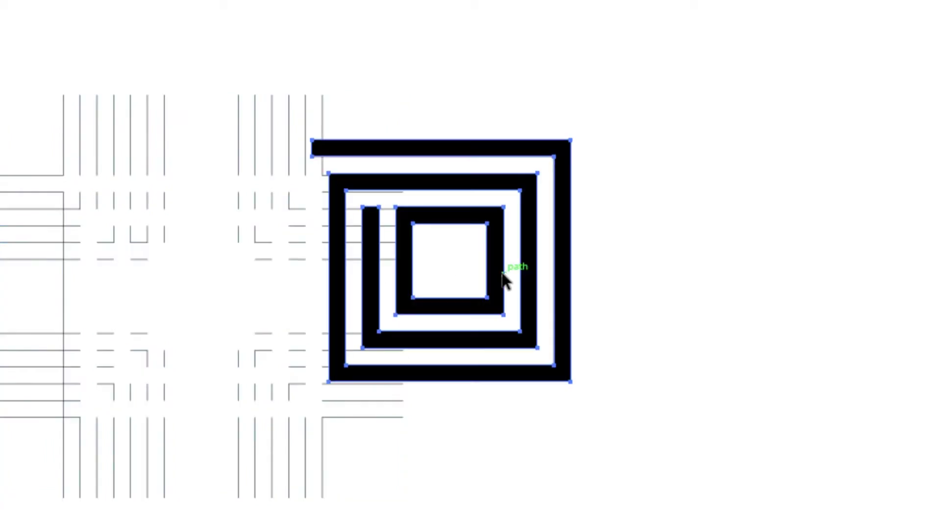
{"action": "left_click_drag", "start_coordinate": [494, 177], "coordinate": [651, 175]}
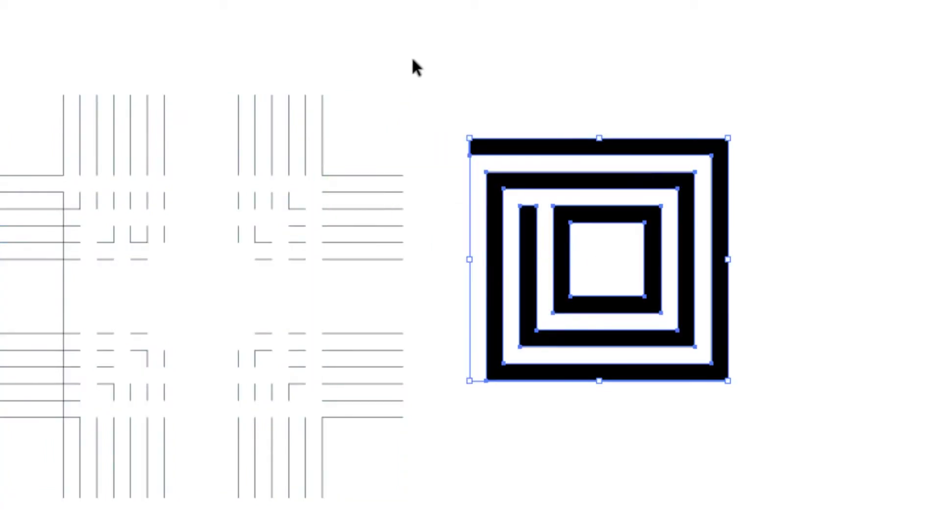
Step: Delete the leftover grid lines and move the spiral back toward the centre
{"action": "left_click_drag", "start_coordinate": [260, 240], "coordinate": [27, 524]}
{"action": "key", "text": "Delete"}
{"action": "left_click_drag", "start_coordinate": [361, 94], "coordinate": [781, 416]}
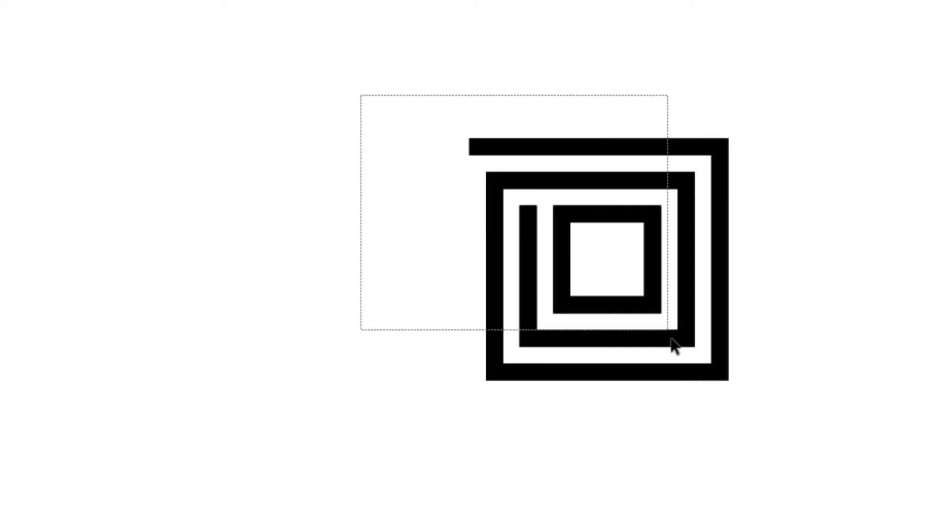
{"action": "left_click_drag", "start_coordinate": [721, 371], "coordinate": [611, 387]}
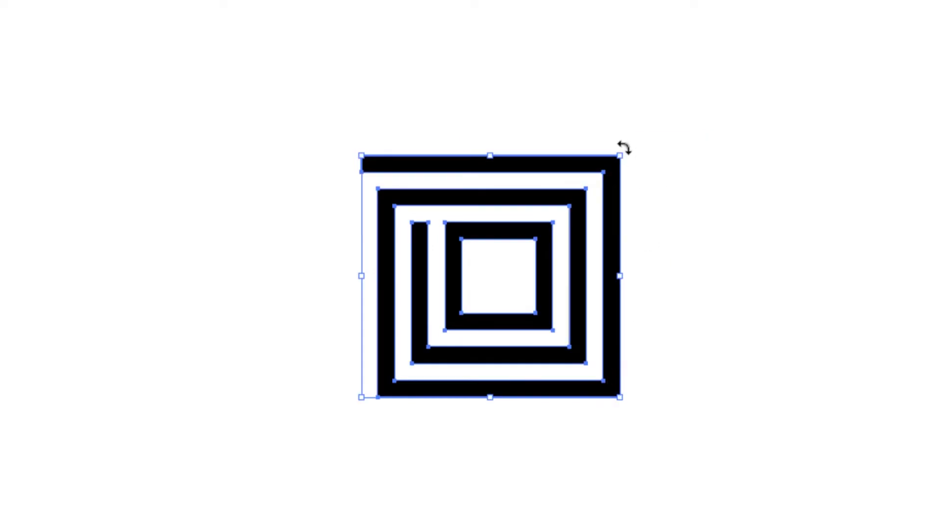
Step: Rotate the black spiral 45° so it stands on its corner as a diamond
{"action": "left_click_drag", "start_coordinate": [623, 147], "coordinate": [642, 265]}
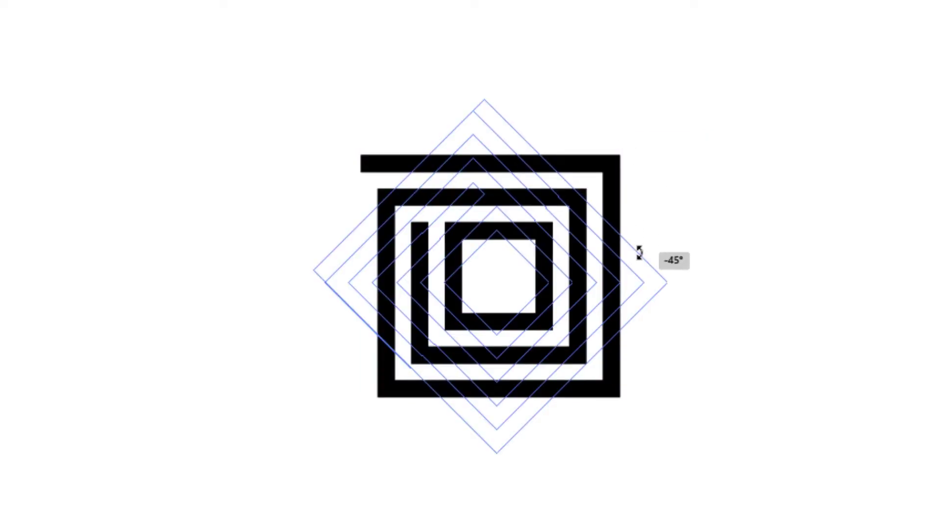
{"action": "left_click", "coordinate": [645, 407]}
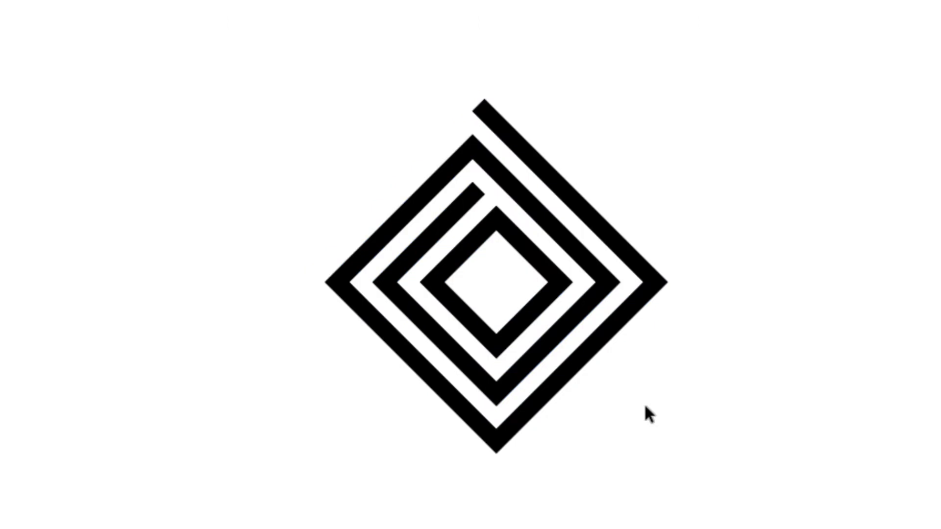
{"action": "left_click", "coordinate": [556, 296]}
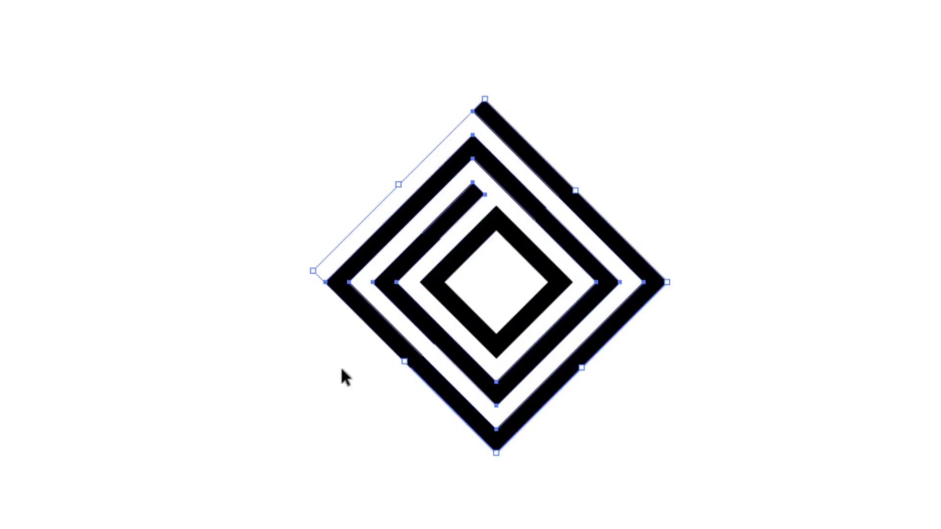
{"action": "left_click", "coordinate": [254, 375]}
Step: Draw a no-fill square over the diamond's top-left corner and select it together with the spiral
{"action": "left_click", "coordinate": [44, 117]}
{"action": "left_click_drag", "start_coordinate": [282, 61], "coordinate": [397, 175]}
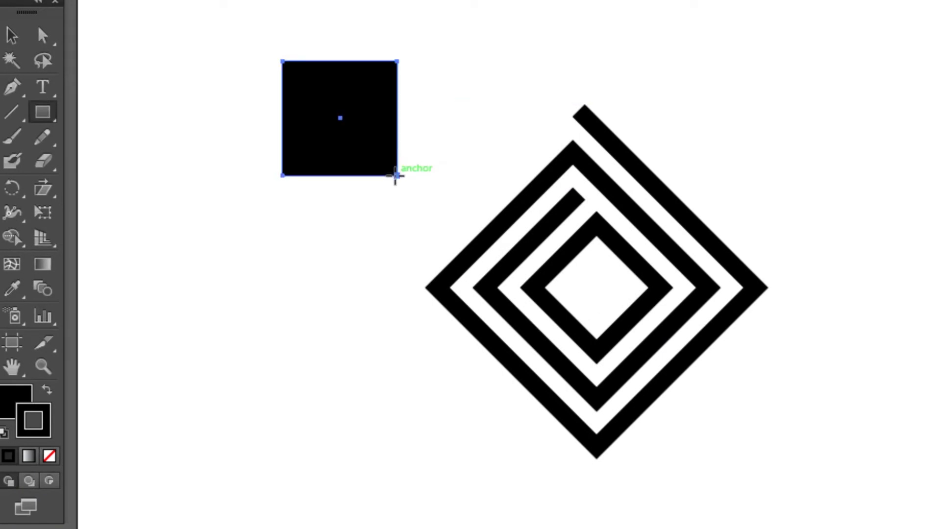
{"action": "left_click", "coordinate": [13, 402]}
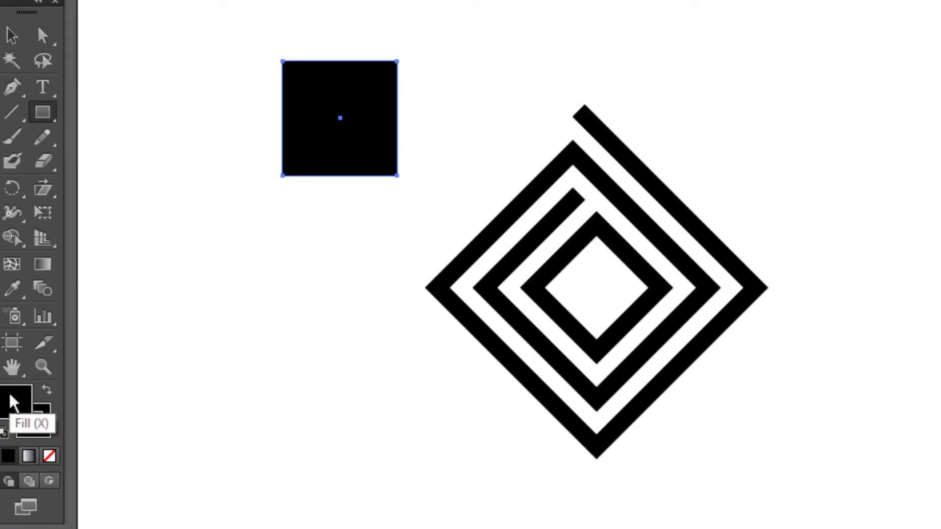
{"action": "left_click", "coordinate": [49, 456]}
{"action": "left_click", "coordinate": [12, 36]}
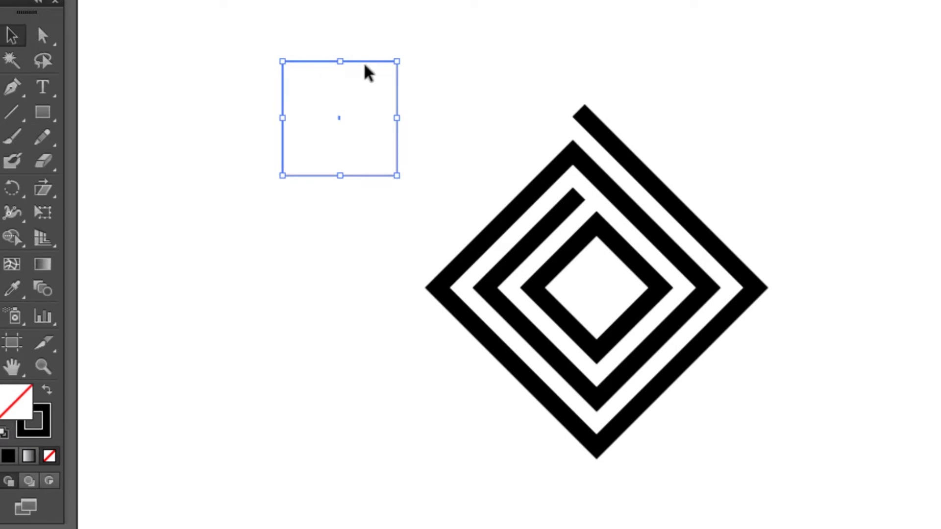
{"action": "left_click_drag", "start_coordinate": [368, 67], "coordinate": [464, 86]}
{"action": "left_click", "coordinate": [353, 156]}
{"action": "left_click_drag", "start_coordinate": [330, 103], "coordinate": [590, 205]}
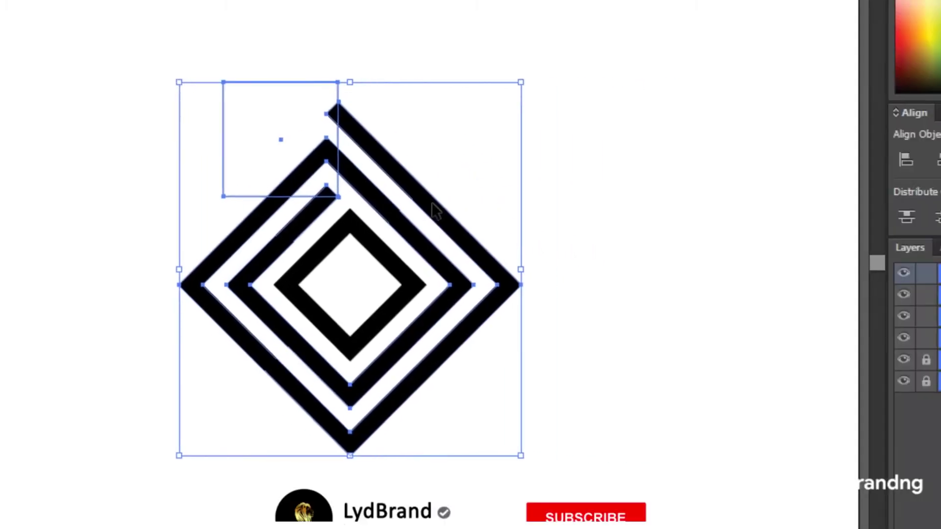
Step: Split the square and diamond spiral along their overlaps with Pathfinder Divide
{"action": "left_click", "coordinate": [829, 114]}
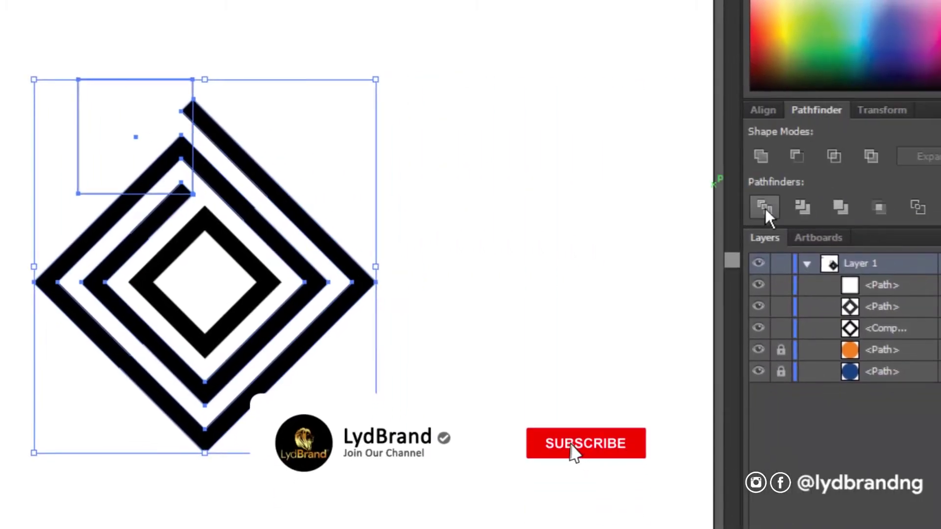
{"action": "left_click", "coordinate": [765, 208]}
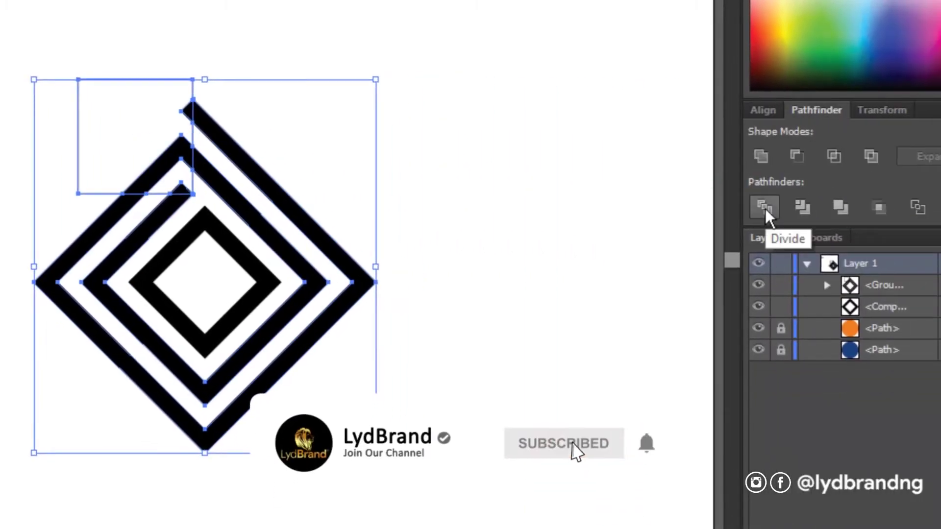
{"action": "right_click", "coordinate": [588, 230]}
{"action": "left_click", "coordinate": [632, 347]}
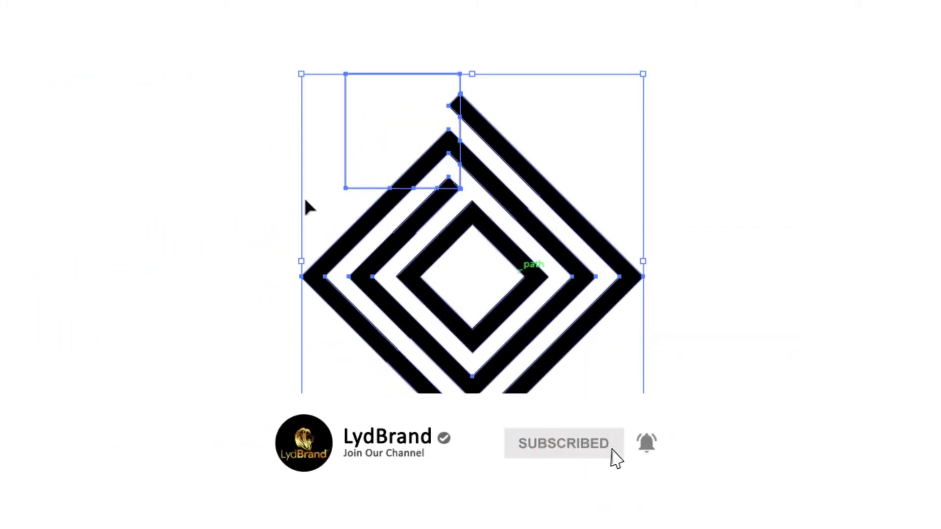
Step: Delete the leftover square piece and top-left corner segments, leaving the notched mark
{"action": "left_click", "coordinate": [272, 31]}
{"action": "left_click", "coordinate": [376, 140]}
{"action": "key", "text": "Delete"}
{"action": "left_click_drag", "start_coordinate": [368, 78], "coordinate": [457, 185]}
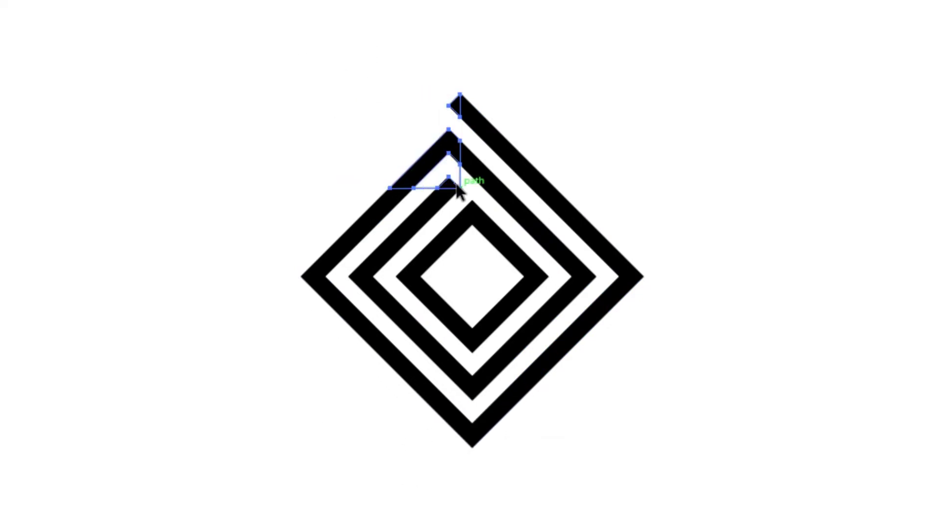
{"action": "key", "text": "Delete"}
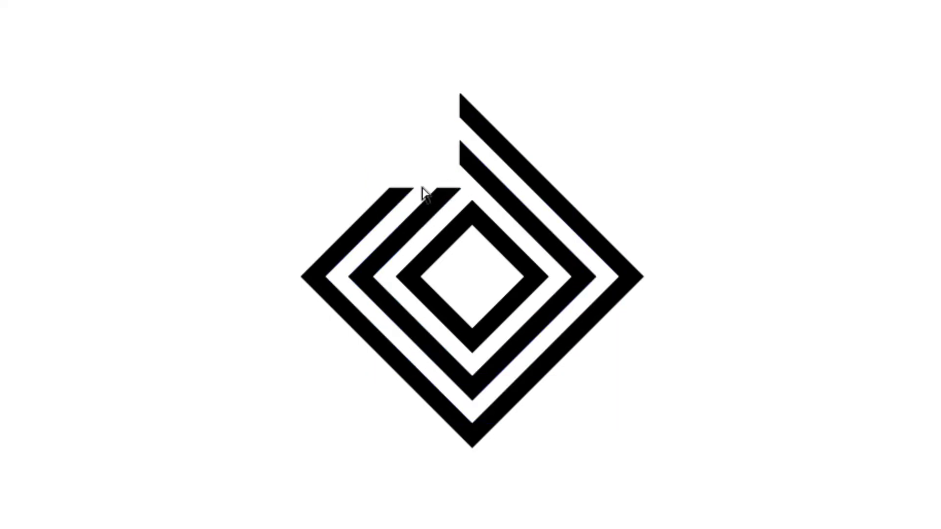
{"action": "left_click_drag", "start_coordinate": [293, 94], "coordinate": [617, 438]}
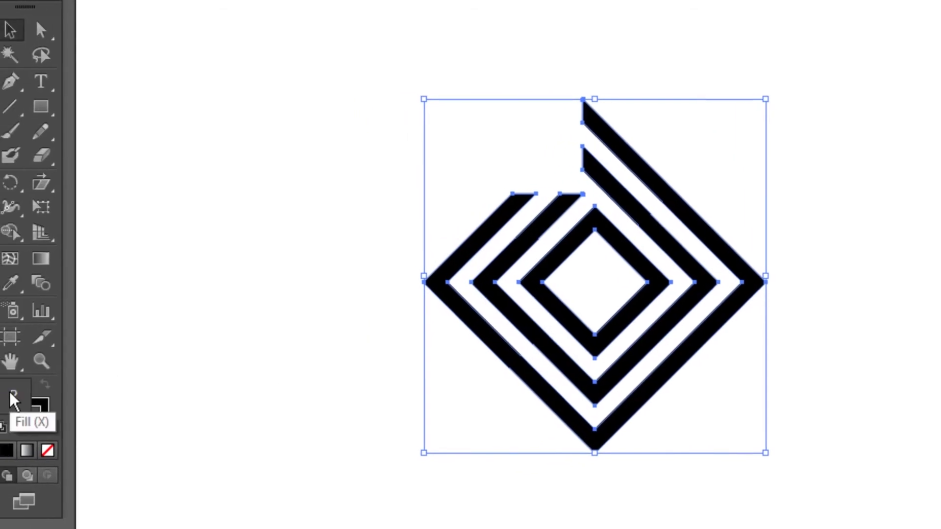
Step: Fill the spiral with the orange sampled by the Eyedropper and remove its outline
{"action": "left_click", "coordinate": [11, 283]}
{"action": "left_click", "coordinate": [198, 24]}
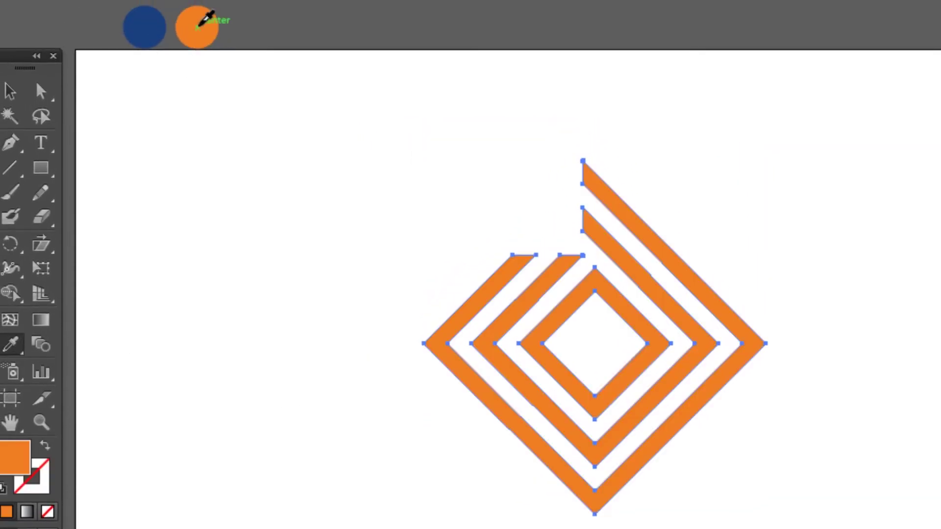
{"action": "left_click", "coordinate": [11, 92]}
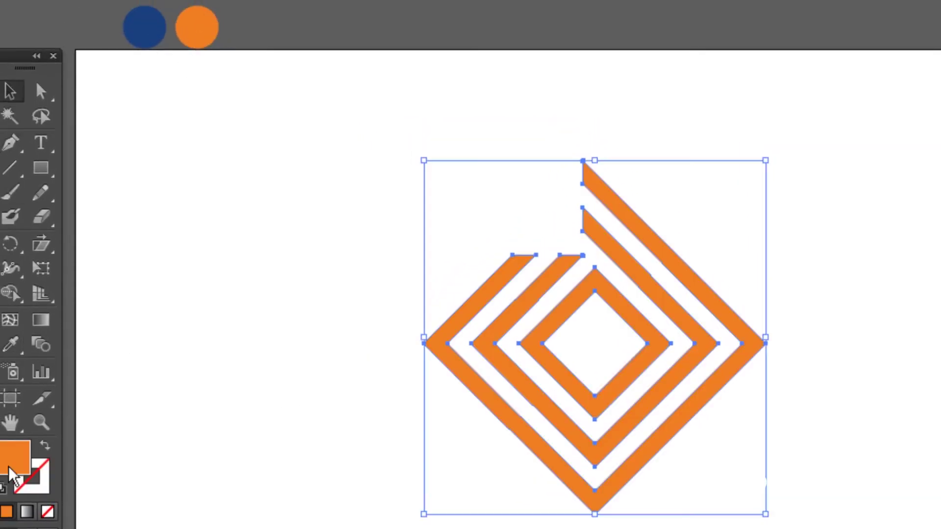
{"action": "left_click", "coordinate": [36, 485]}
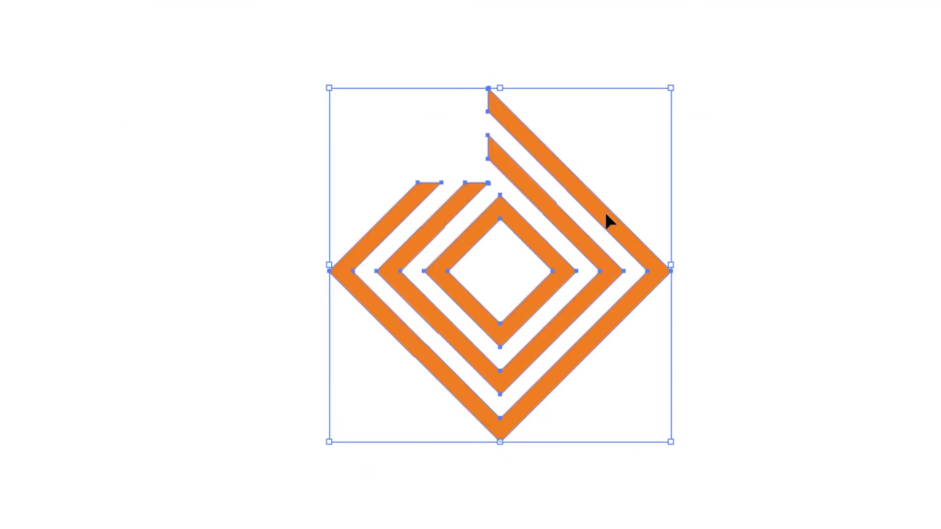
Step: Group the spiral pieces, move the group higher, and centre it horizontally on the artboard
{"action": "right_click", "coordinate": [606, 216]}
{"action": "left_click", "coordinate": [642, 310]}
{"action": "left_click_drag", "start_coordinate": [635, 310], "coordinate": [630, 264]}
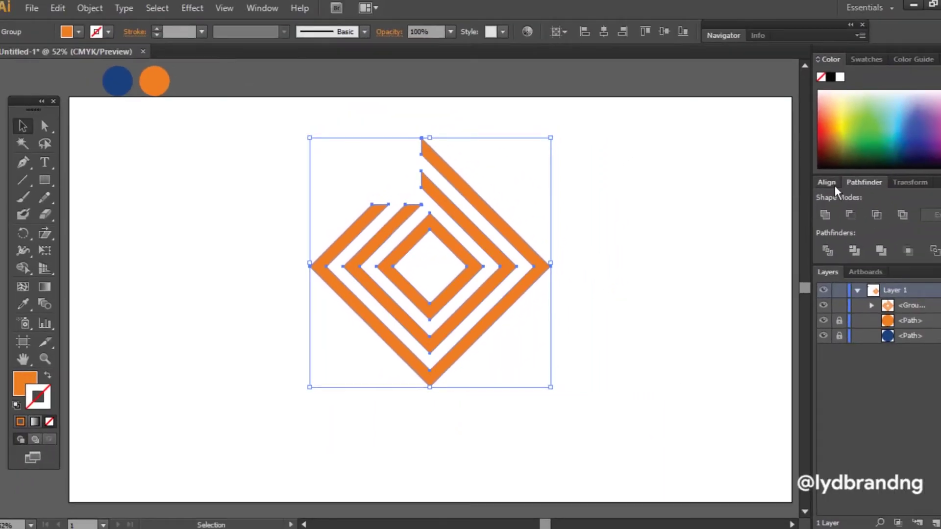
{"action": "left_click", "coordinate": [852, 215]}
Step: Add the bold word 'access' beneath the spiral with the Type tool
{"action": "left_click", "coordinate": [627, 316]}
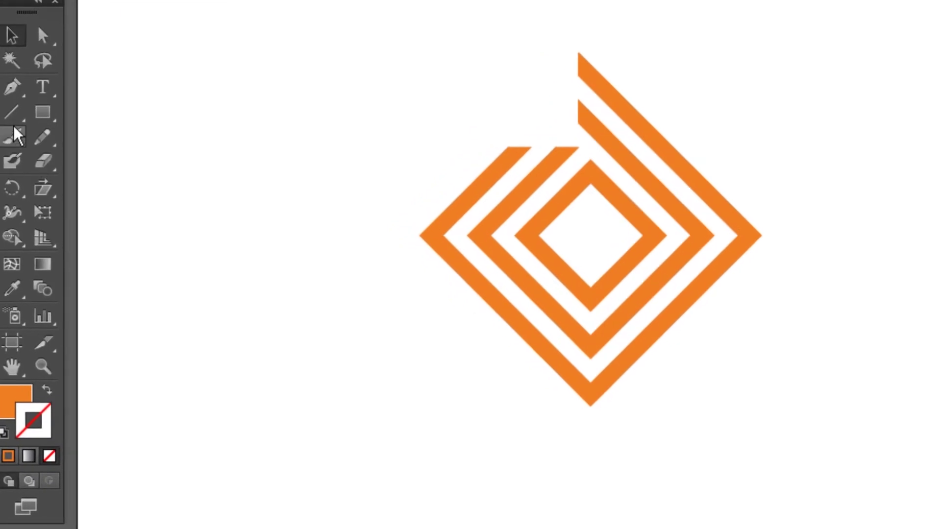
{"action": "left_click", "coordinate": [43, 86]}
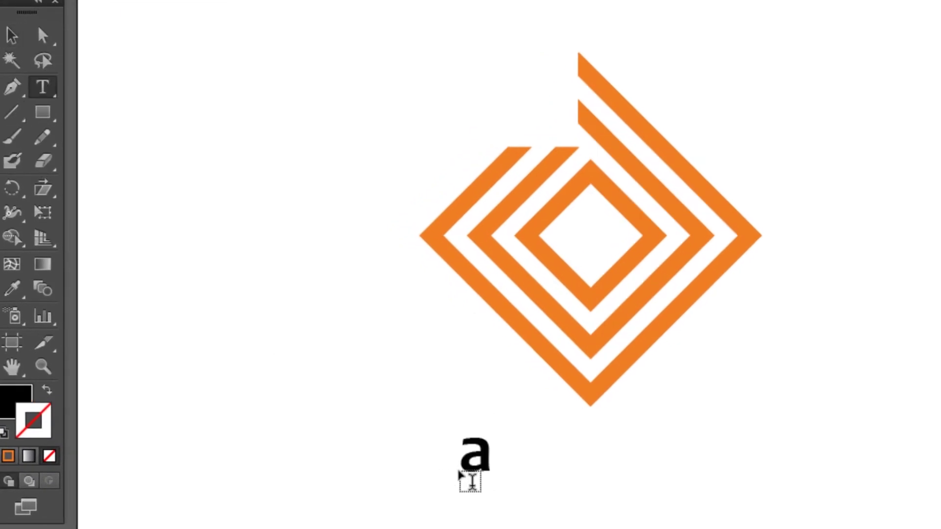
{"action": "left_click", "coordinate": [12, 35]}
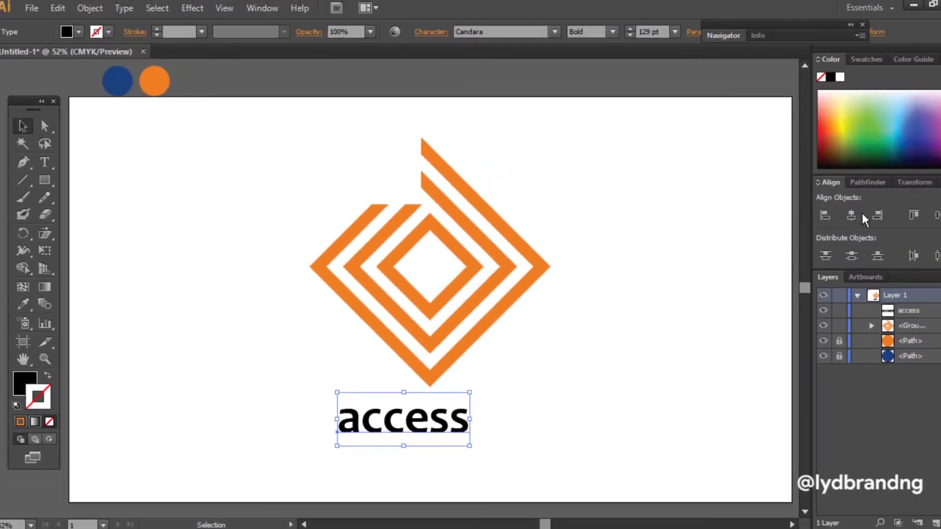
Step: Centre 'access' under the spiral, enlarge it to about 180 pt, and nudge it lower
{"action": "left_click", "coordinate": [852, 216]}
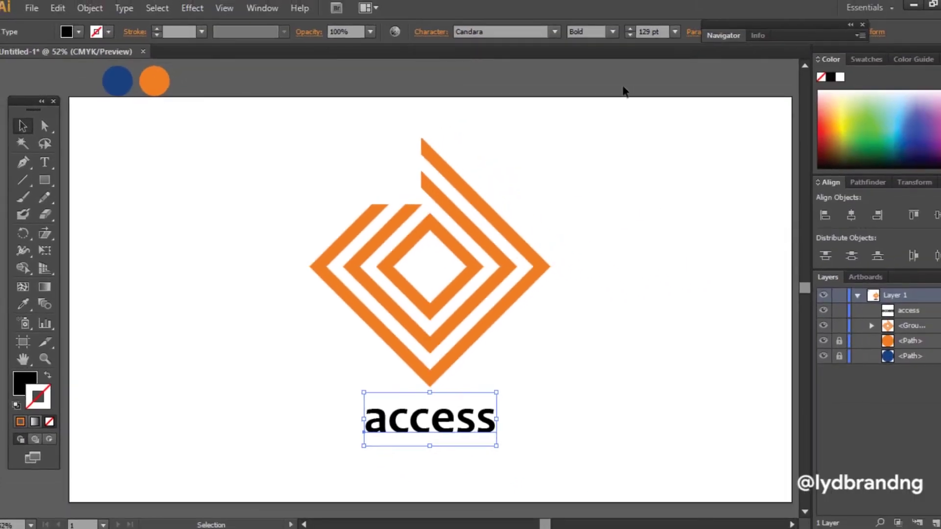
{"action": "left_click", "coordinate": [630, 30]}
{"action": "left_click", "coordinate": [630, 31]}
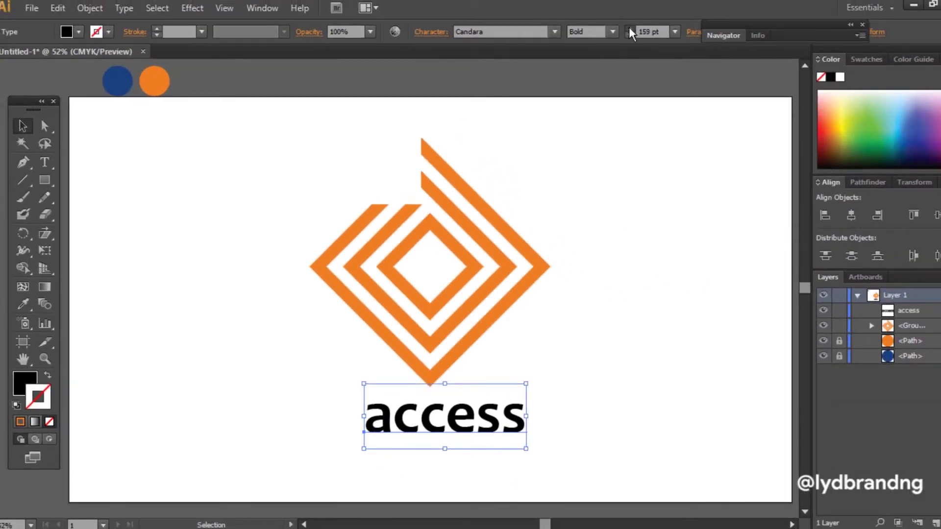
{"action": "left_click", "coordinate": [630, 30]}
{"action": "left_click", "coordinate": [631, 30]}
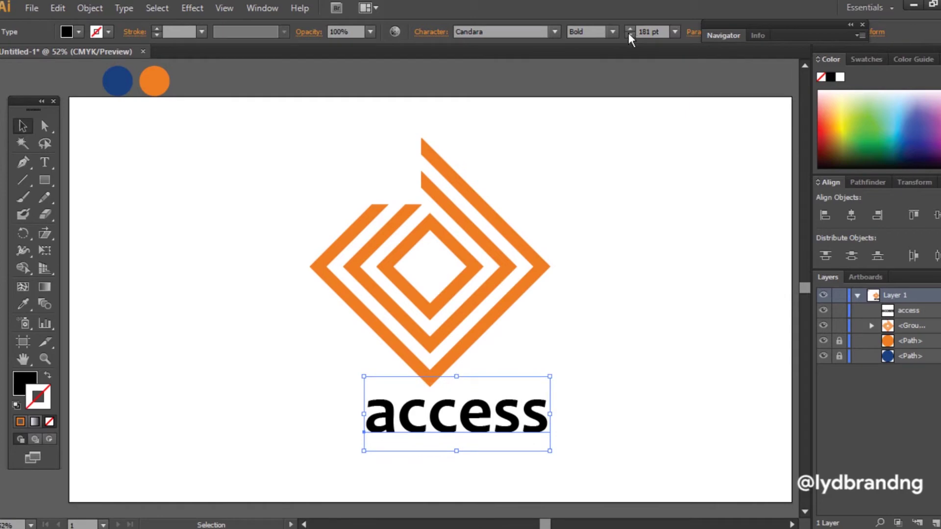
{"action": "left_click", "coordinate": [856, 216]}
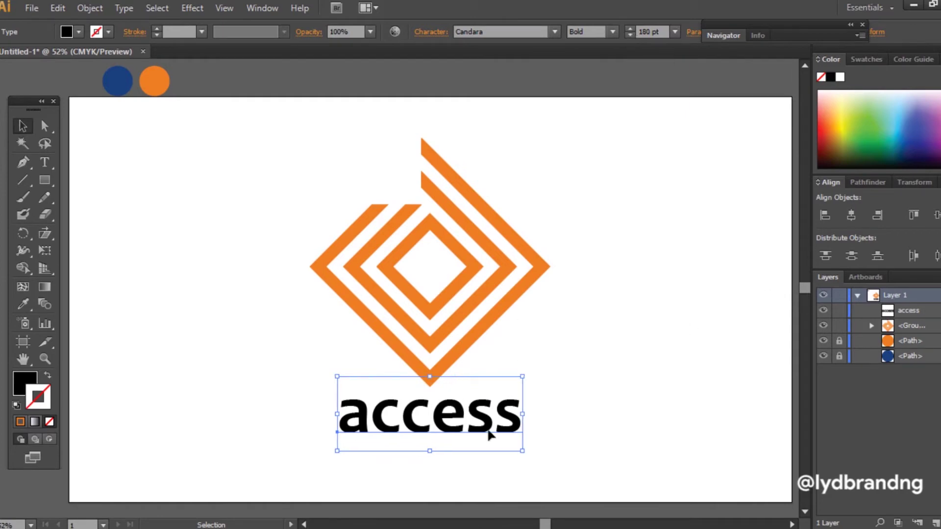
{"action": "left_click_drag", "start_coordinate": [489, 431], "coordinate": [489, 440]}
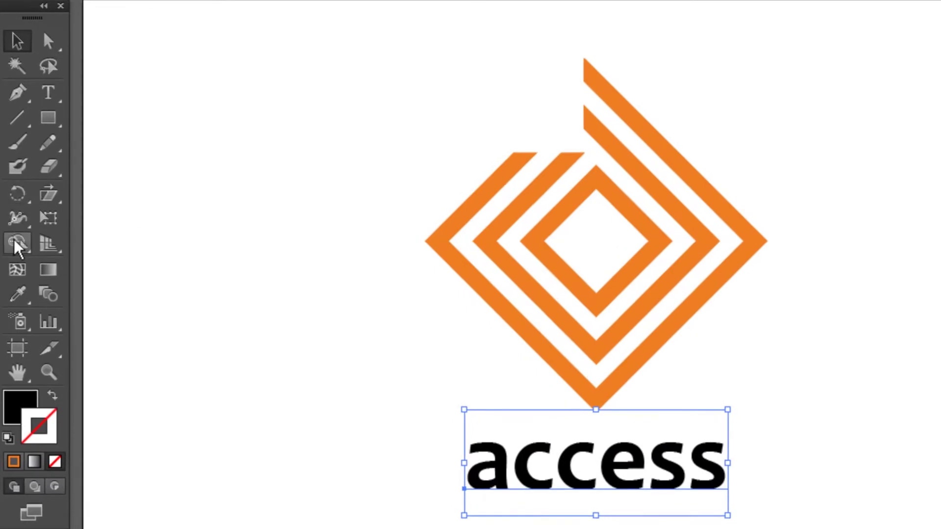
Step: Slant the 'access' text into italics with the Shear tool
{"action": "left_click", "coordinate": [51, 201]}
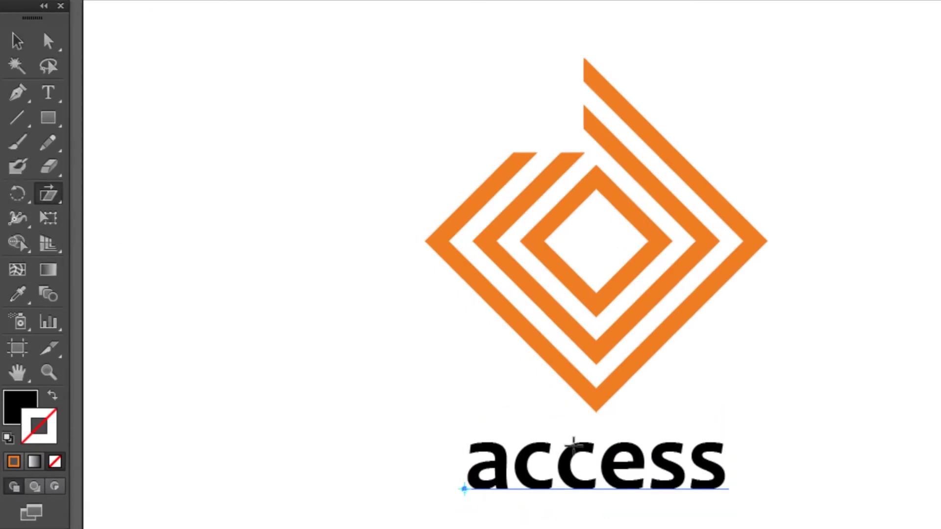
{"action": "left_click_drag", "start_coordinate": [586, 447], "coordinate": [580, 435]}
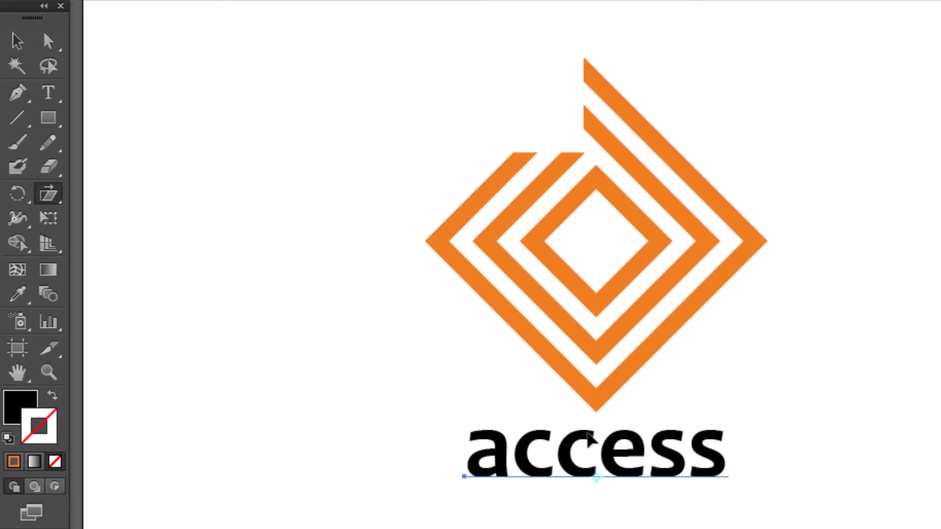
{"action": "left_click_drag", "start_coordinate": [590, 439], "coordinate": [493, 433]}
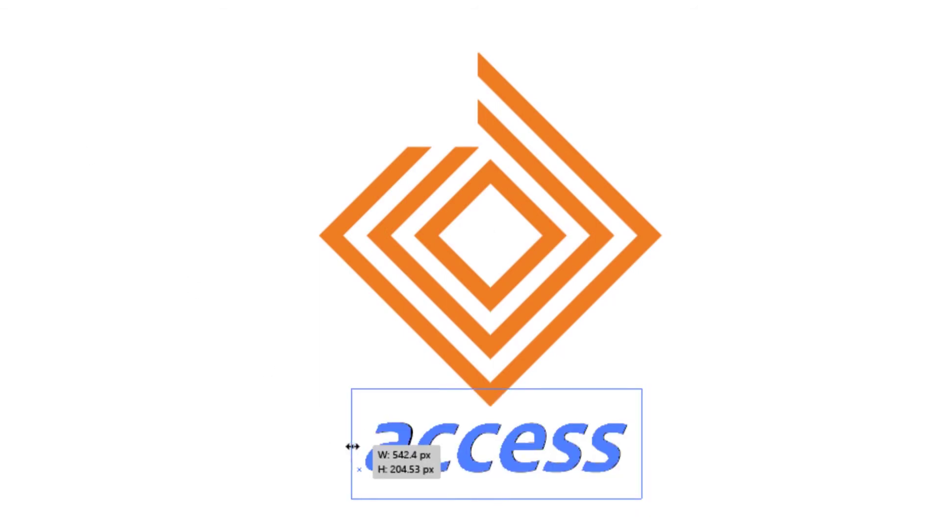
Step: Stretch 'access' wider and fill it with the sampled navy blue
{"action": "left_click_drag", "start_coordinate": [354, 446], "coordinate": [342, 446]}
{"action": "key", "text": "i"}
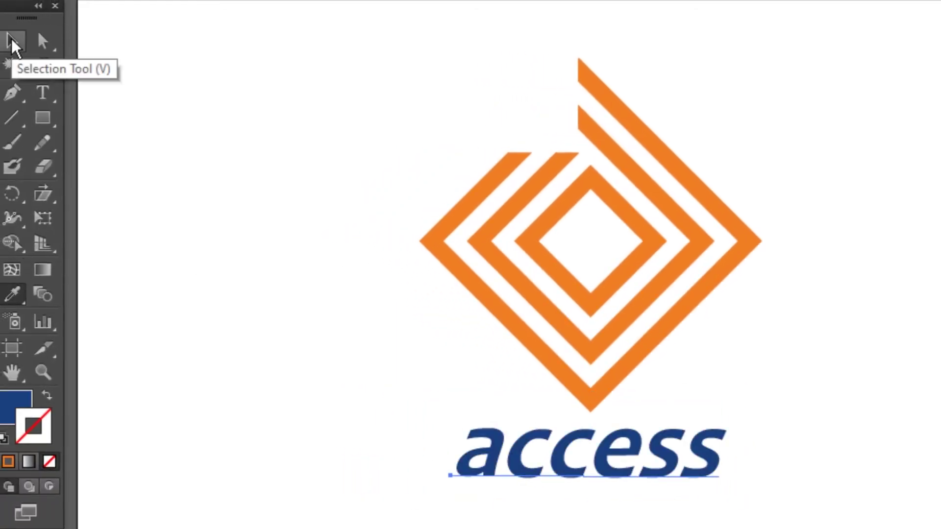
{"action": "left_click", "coordinate": [12, 40]}
{"action": "left_click_drag", "start_coordinate": [743, 450], "coordinate": [746, 450]}
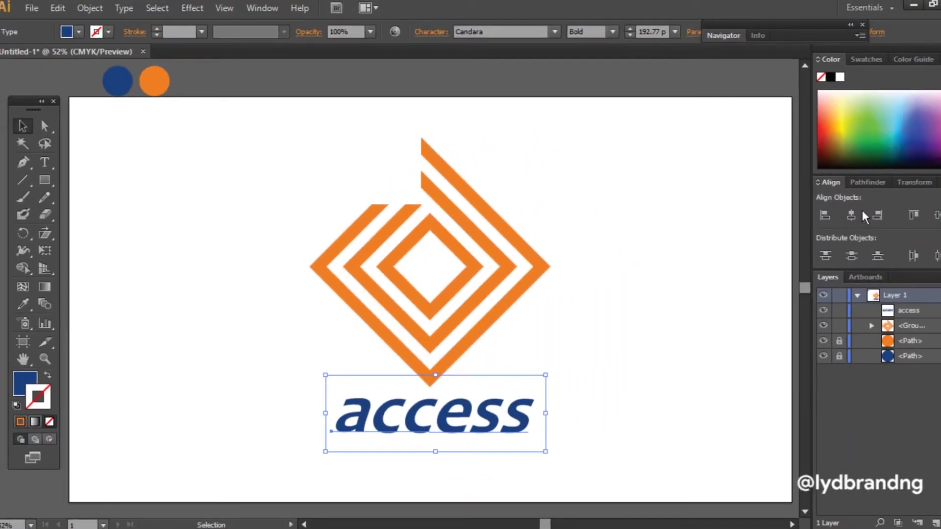
Step: Centre the navy 'access' wordmark on the orange spiral and set it slightly lower
{"action": "left_click", "coordinate": [852, 215]}
{"action": "left_click", "coordinate": [507, 308], "text": "shift"}
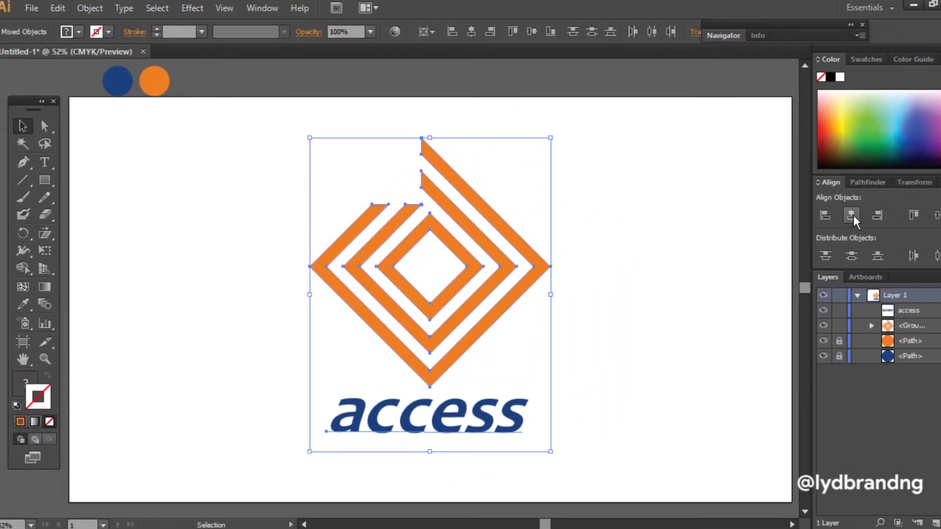
{"action": "left_click", "coordinate": [655, 416]}
{"action": "left_click_drag", "start_coordinate": [485, 434], "coordinate": [487, 438]}
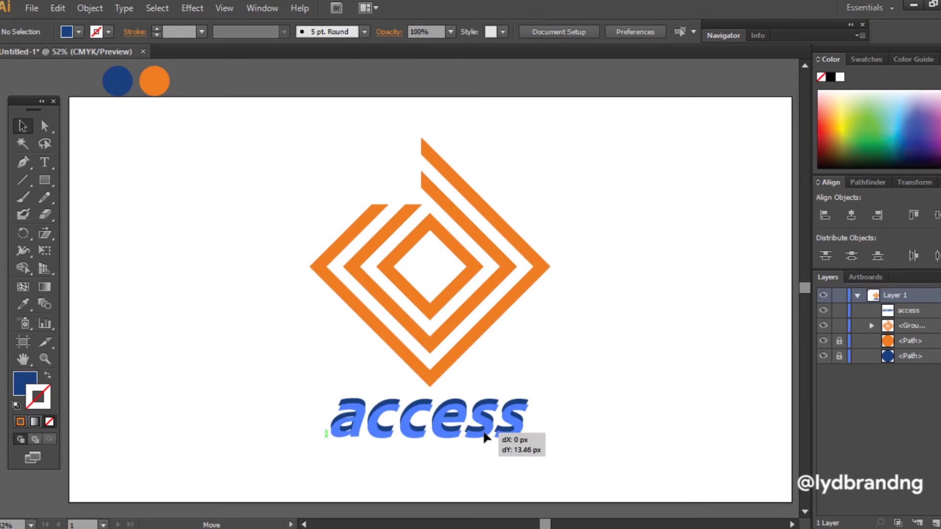
{"action": "left_click", "coordinate": [576, 420]}
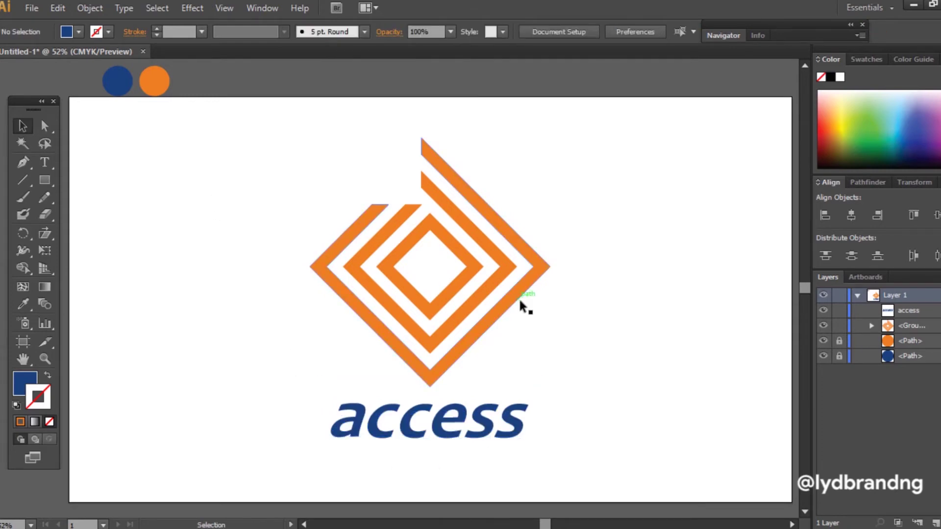
{"action": "left_click", "coordinate": [511, 425]}
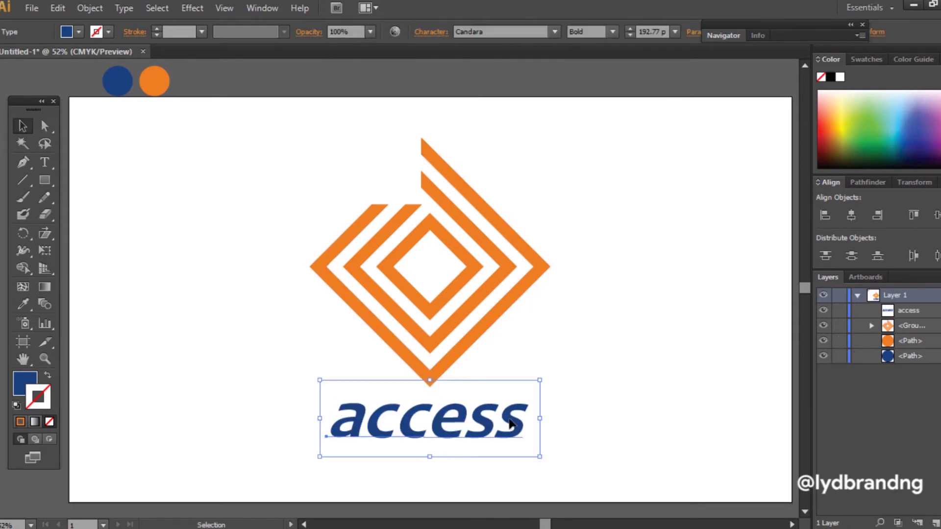
Step: Change the text fill to a dark indigo swatch, with no outline
{"action": "left_click", "coordinate": [867, 60]}
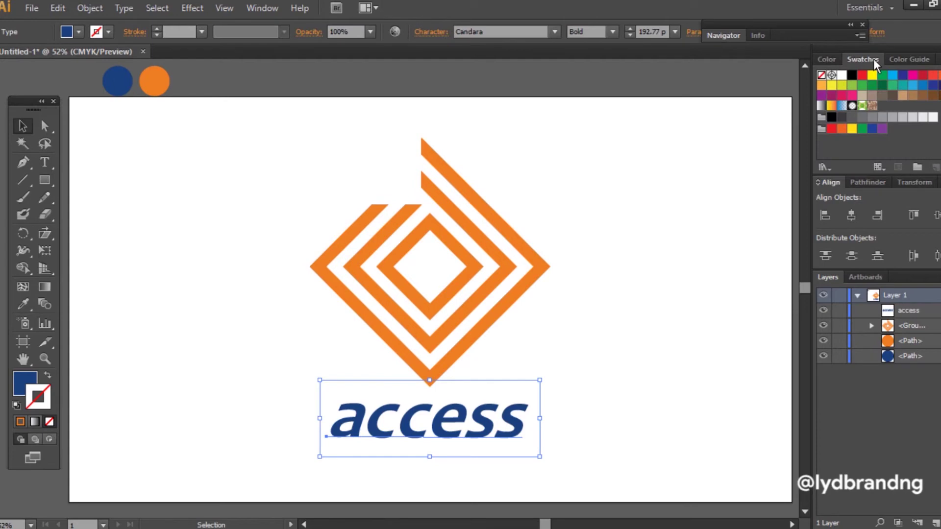
{"action": "left_click", "coordinate": [903, 76]}
{"action": "left_click", "coordinate": [822, 75]}
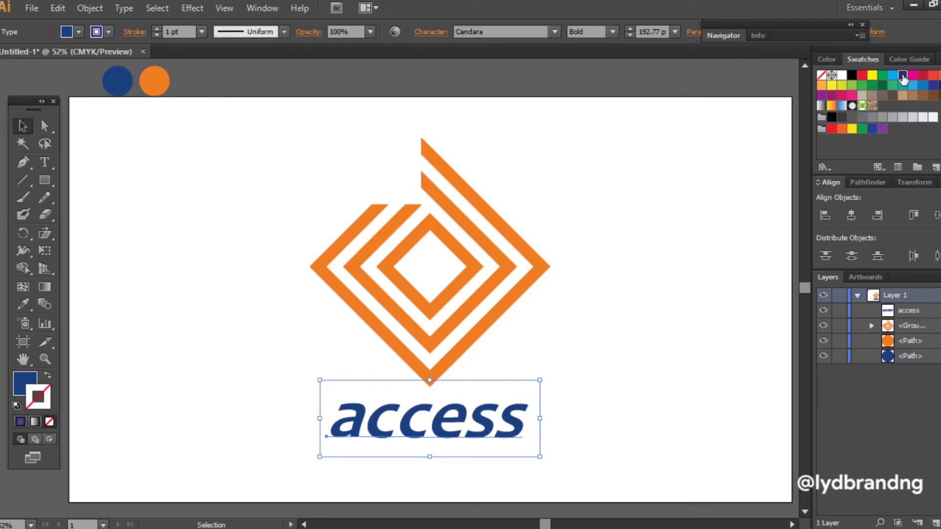
{"action": "left_click", "coordinate": [20, 386]}
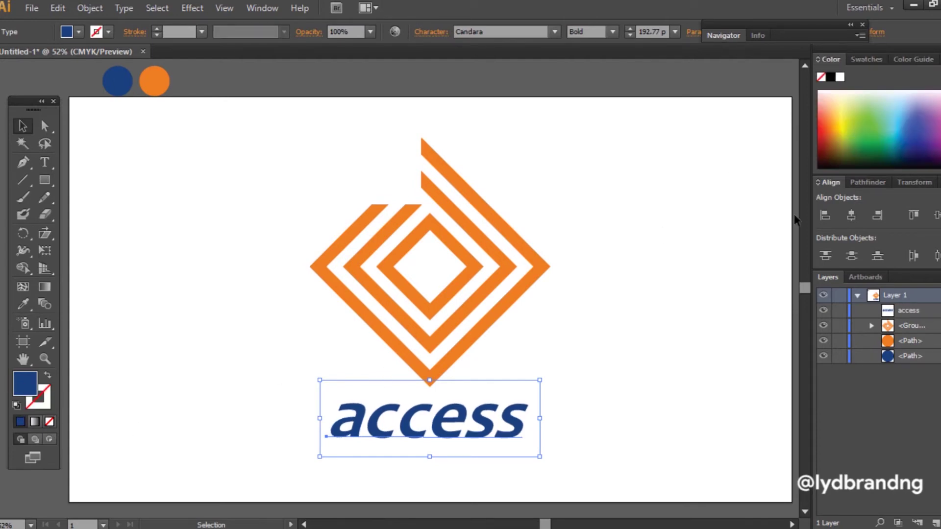
{"action": "left_click", "coordinate": [868, 58]}
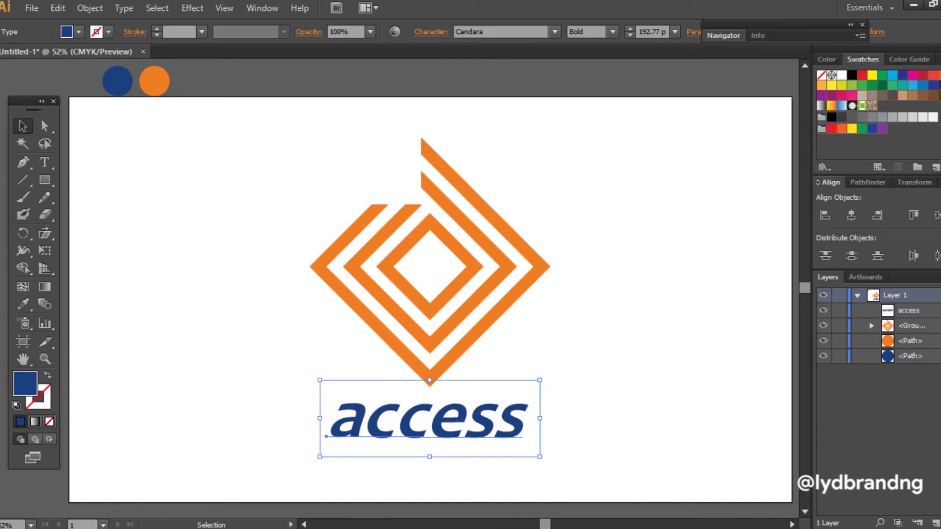
{"action": "left_click", "coordinate": [935, 85]}
{"action": "left_click", "coordinate": [596, 336]}
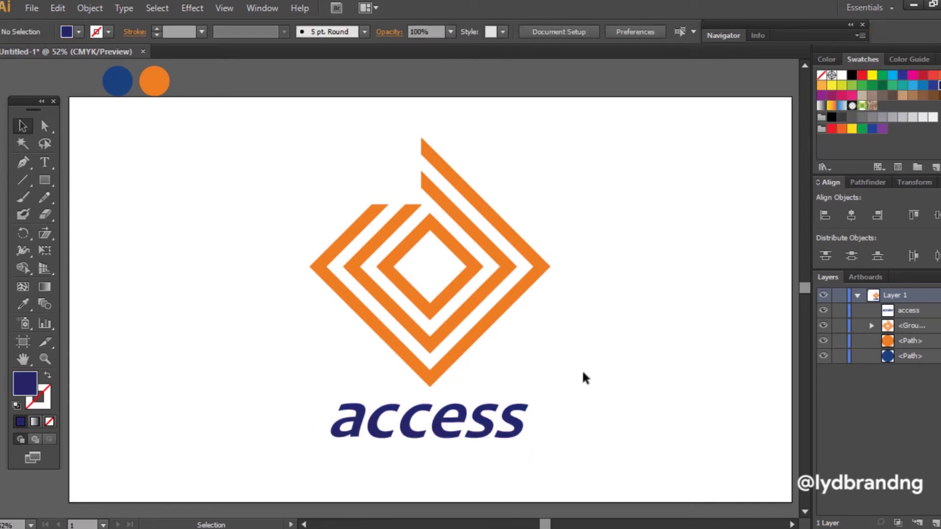
Step: Delete the two colour sample circles above the artboard
{"action": "left_click_drag", "start_coordinate": [558, 453], "coordinate": [519, 427]}
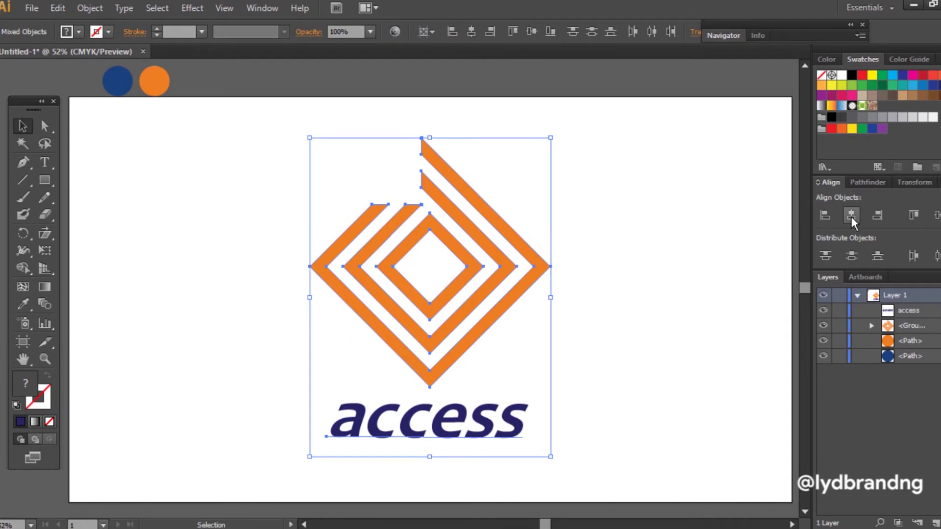
{"action": "left_click", "coordinate": [595, 320]}
{"action": "scroll", "coordinate": [112, 107], "scroll_direction": "up", "scroll_amount": 2}
{"action": "left_click_drag", "start_coordinate": [113, 106], "coordinate": [157, 167]}
{"action": "key", "text": "Delete"}
{"action": "left_click_drag", "start_coordinate": [807, 283], "coordinate": [806, 296]}
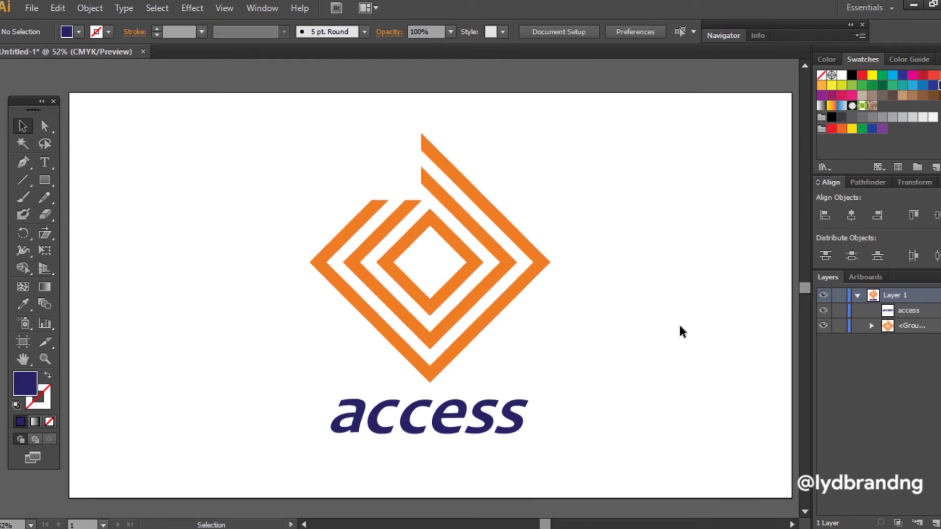
Step: Select all the artwork and group the spiral mark with the wordmark
{"action": "key", "text": "ctrl+a"}
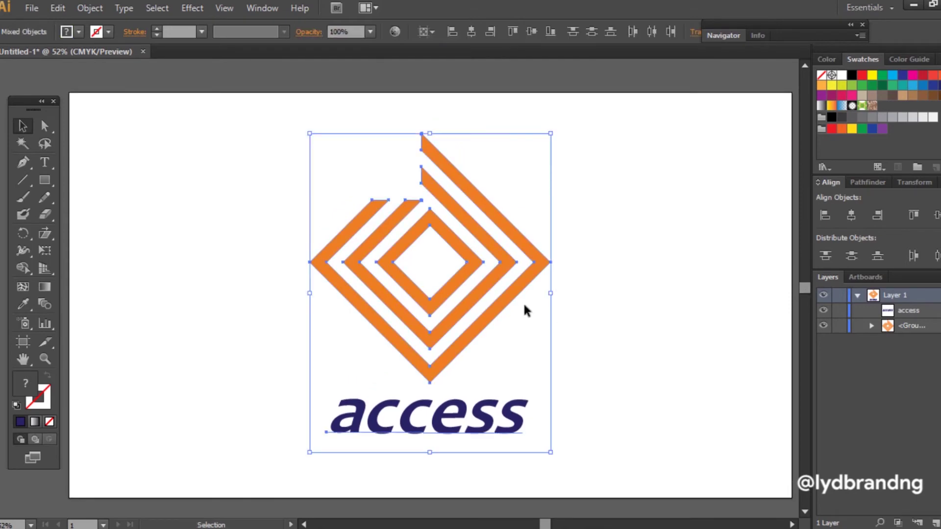
{"action": "right_click", "coordinate": [525, 309]}
{"action": "left_click", "coordinate": [554, 373]}
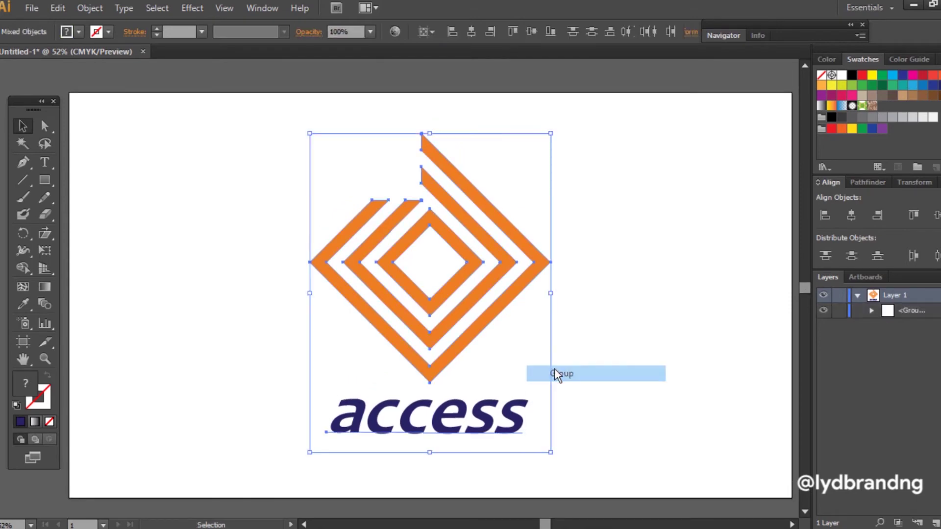
{"action": "left_click", "coordinate": [636, 319]}
{"action": "left_click", "coordinate": [35, 9]}
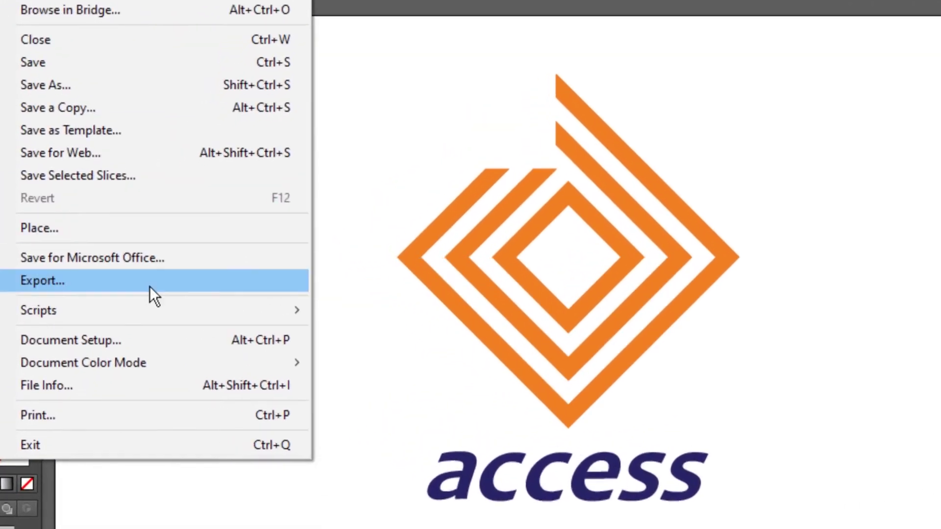
Step: Start an image export and browse to the Documents > LOGO folder
{"action": "left_click", "coordinate": [60, 278]}
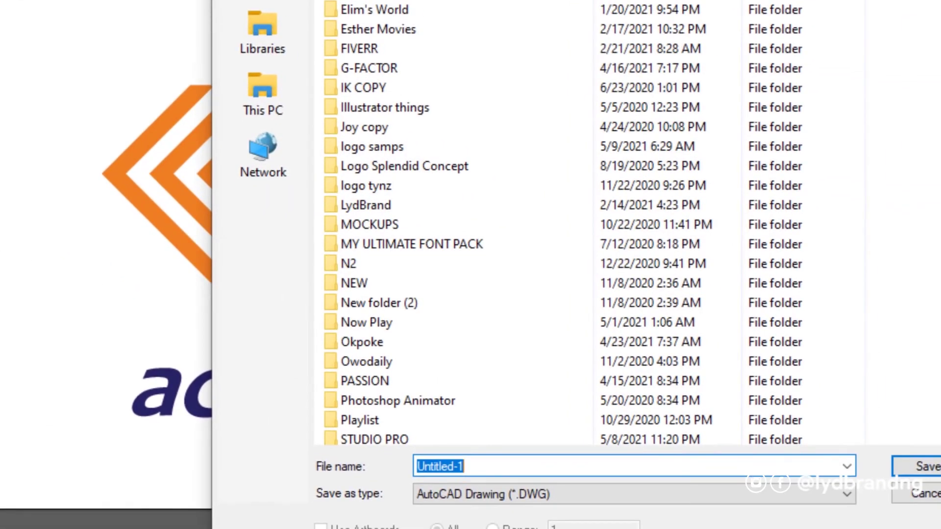
{"action": "left_click", "coordinate": [276, 37]}
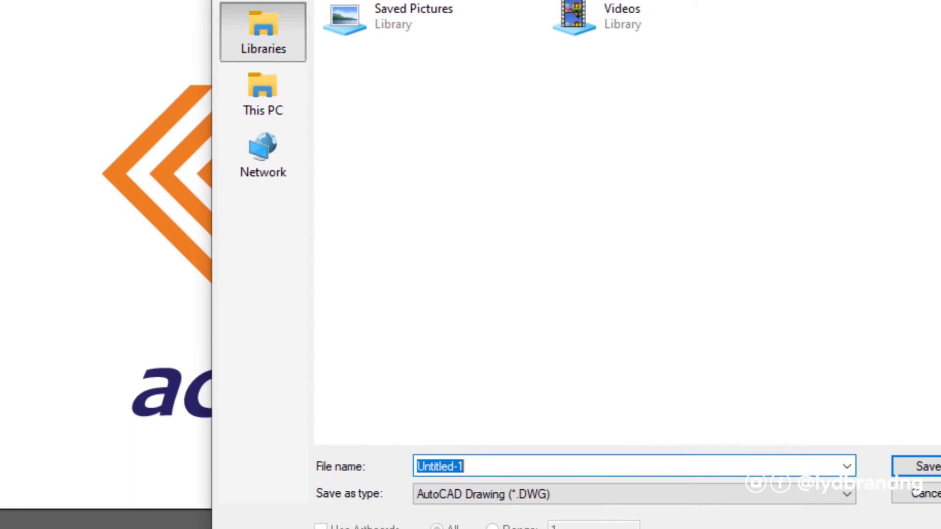
{"action": "double_click", "coordinate": [574, 9]}
{"action": "double_click", "coordinate": [560, 90]}
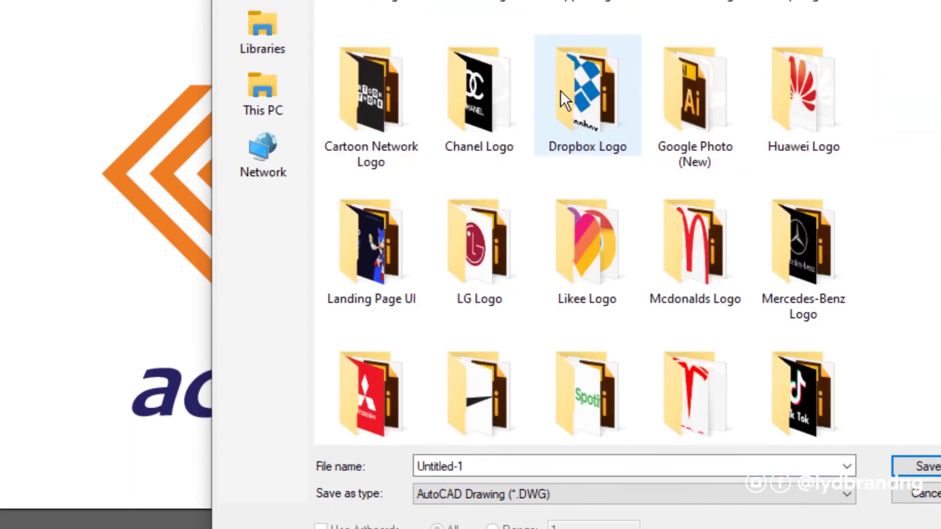
{"action": "double_click", "coordinate": [560, 90]}
Step: Save the export as a PNG named Access Logo, accepting the PNG options
{"action": "left_click", "coordinate": [496, 467]}
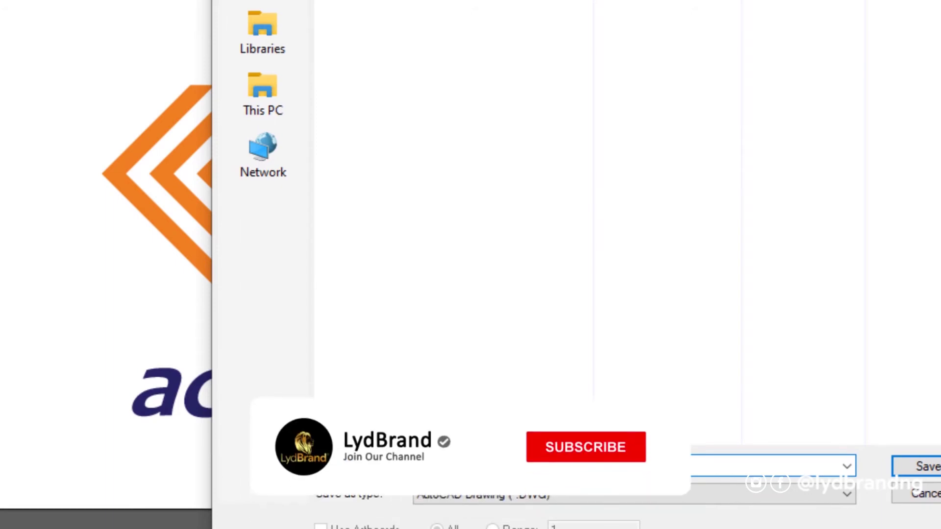
{"action": "left_click", "coordinate": [547, 501]}
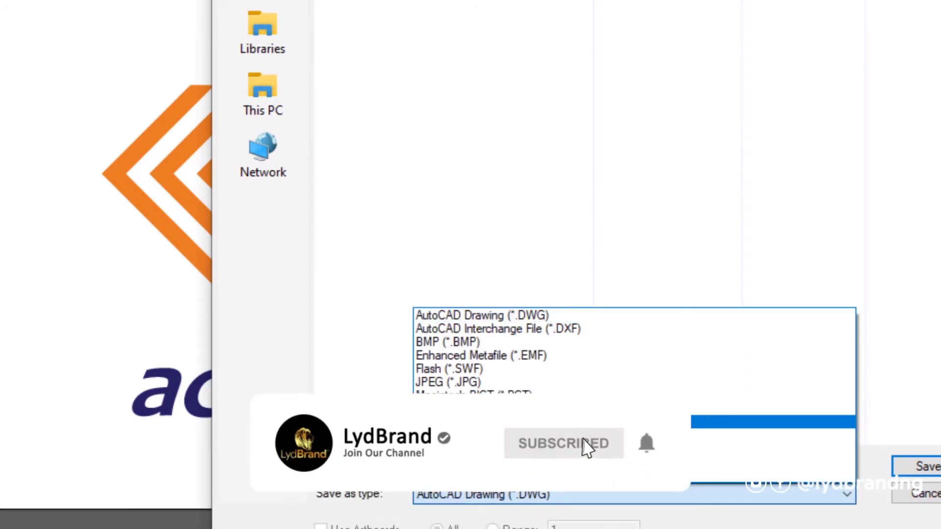
{"action": "left_click", "coordinate": [549, 421]}
{"action": "left_click", "coordinate": [908, 463]}
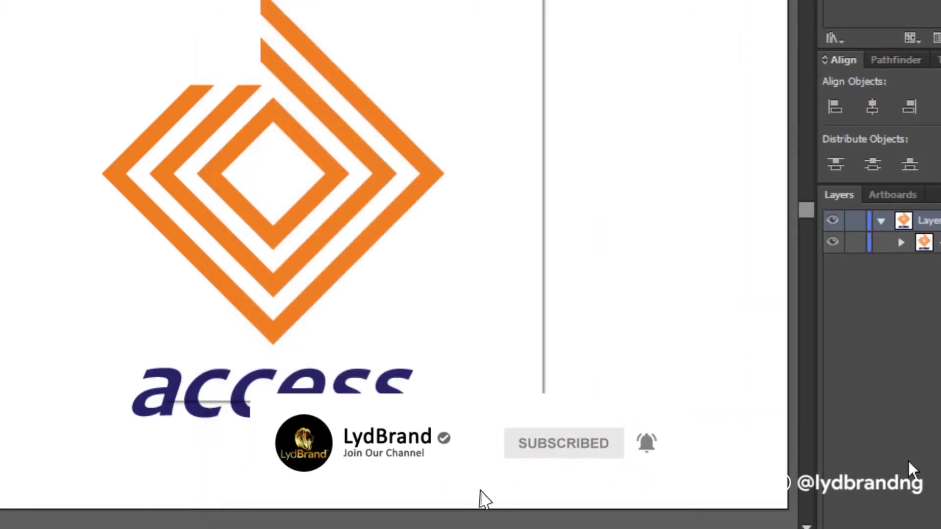
{"action": "left_click", "coordinate": [398, 353]}
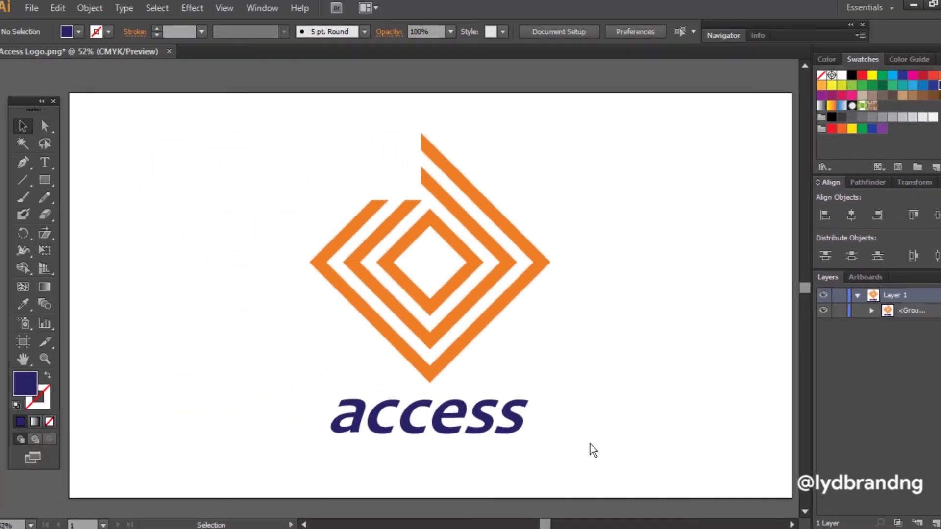
{"action": "left_click", "coordinate": [50, 178]}
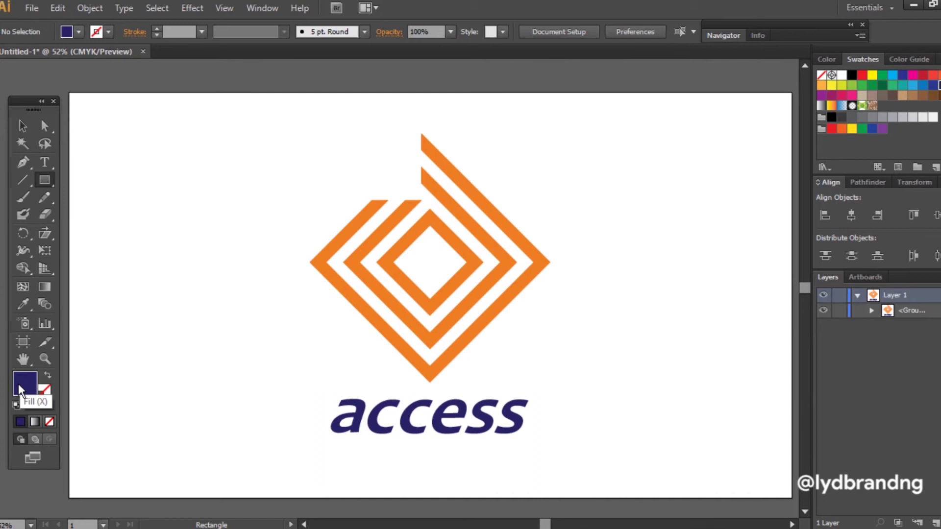
Step: Draw a white rectangle covering the whole artboard and send it to the back
{"action": "left_click", "coordinate": [841, 75]}
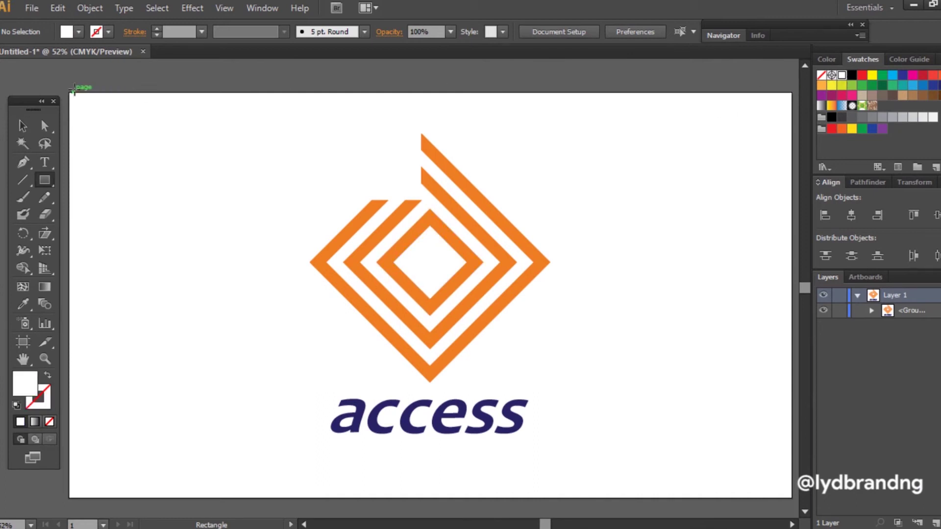
{"action": "left_click_drag", "start_coordinate": [68, 91], "coordinate": [789, 496]}
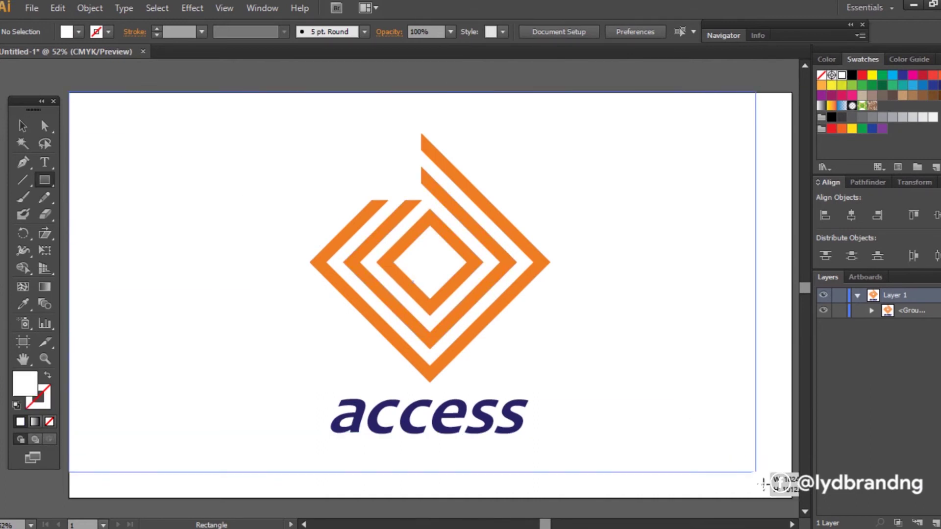
{"action": "right_click", "coordinate": [700, 349]}
{"action": "mouse_move", "coordinate": [739, 318]}
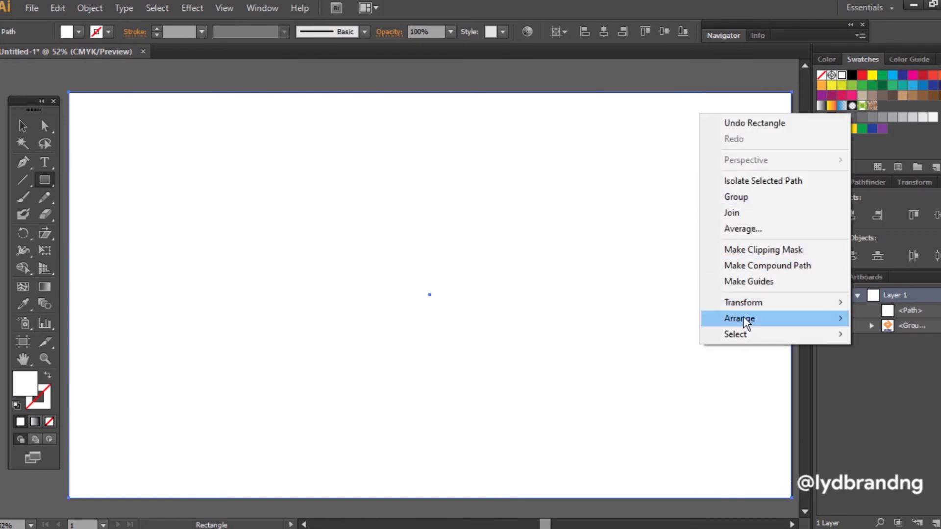
{"action": "left_click", "coordinate": [657, 367]}
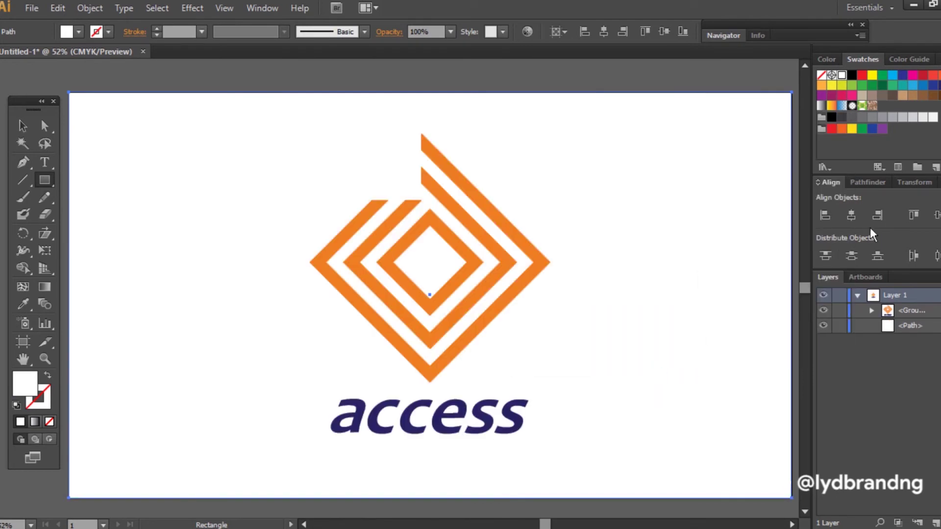
{"action": "key", "text": "v"}
{"action": "left_click", "coordinate": [32, 8]}
Step: Start a new export with the file name Access Logo
{"action": "left_click", "coordinate": [176, 280]}
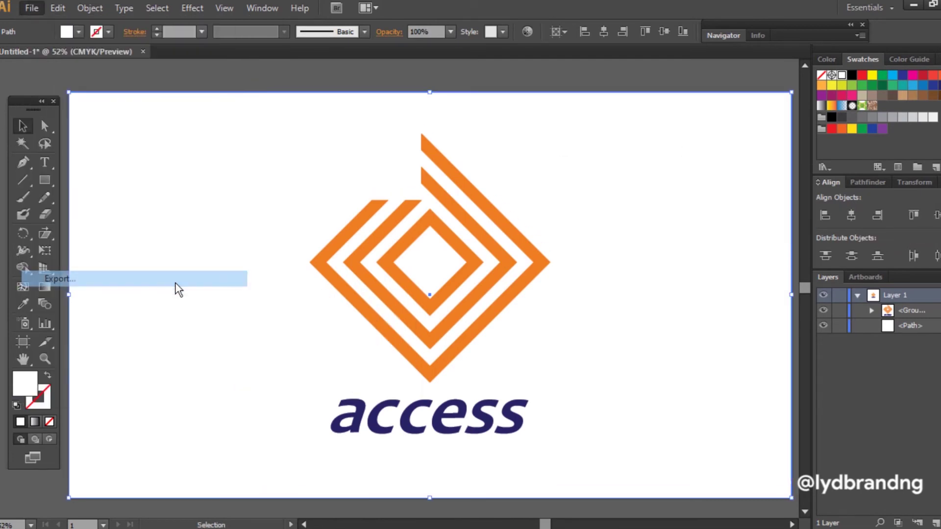
{"action": "left_click", "coordinate": [583, 488]}
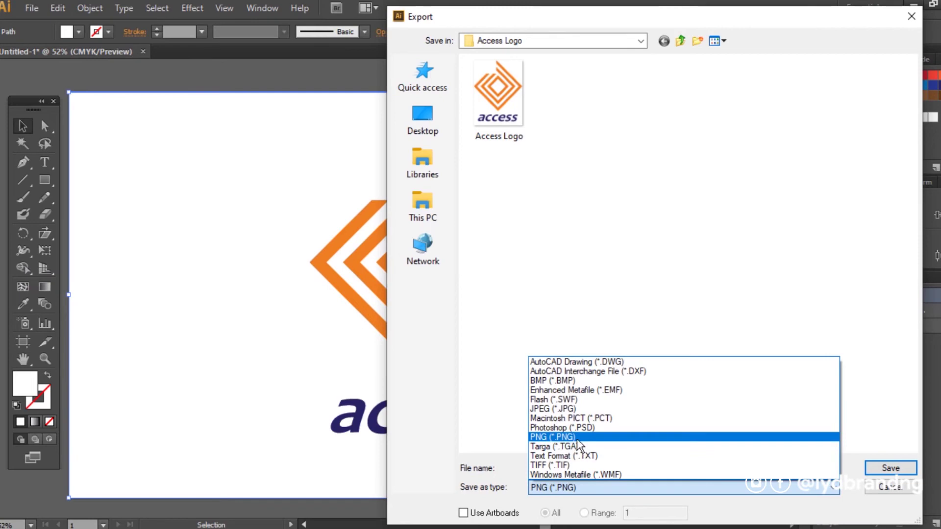
{"action": "left_click", "coordinate": [579, 445]}
{"action": "type", "text": "Access"}
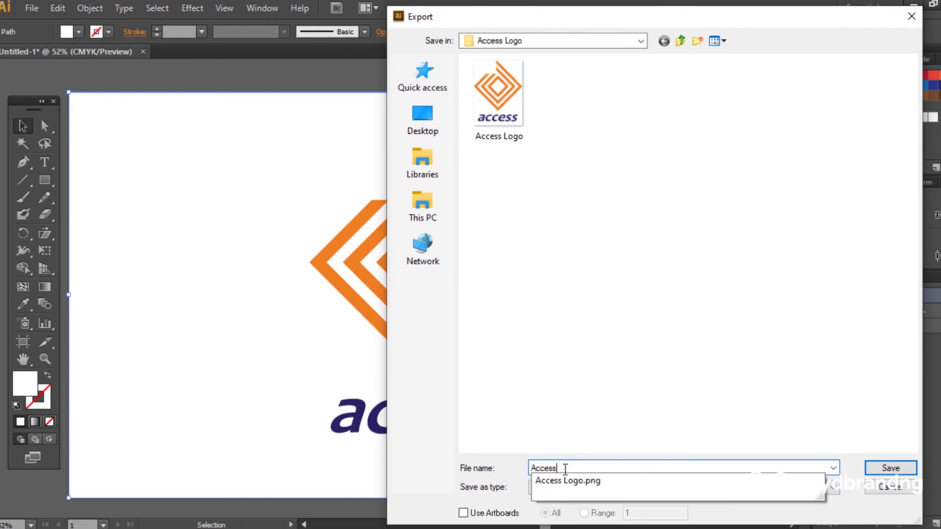
{"action": "left_click", "coordinate": [607, 443]}
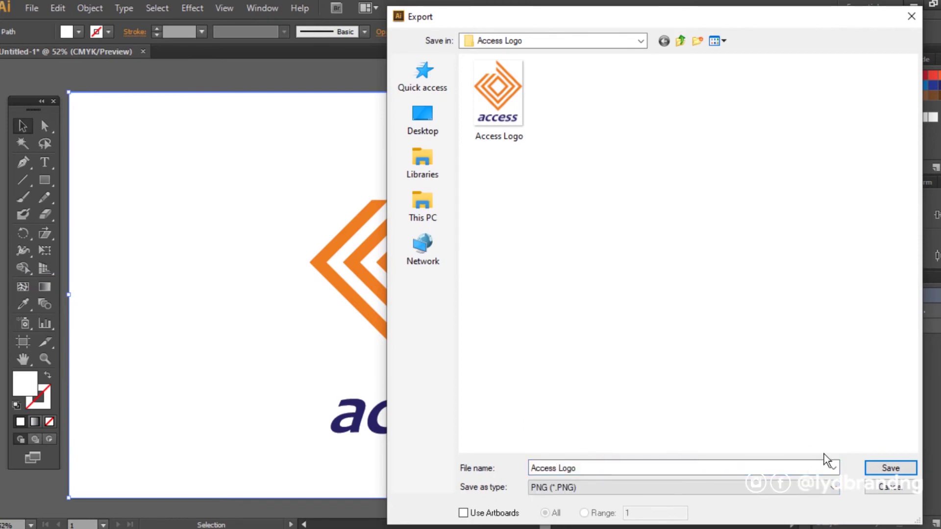
Step: Save it as a JPEG with the RGB colour model
{"action": "left_click", "coordinate": [809, 488]}
{"action": "left_click", "coordinate": [766, 414]}
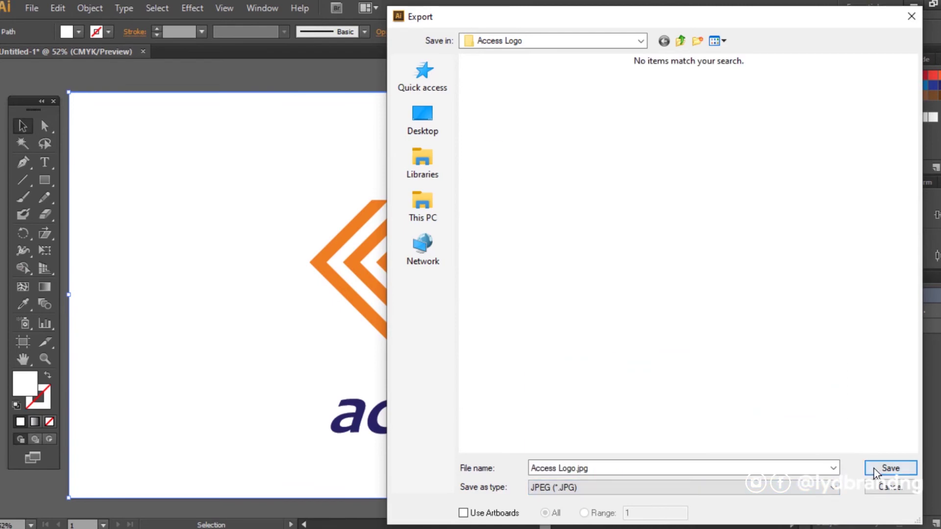
{"action": "left_click", "coordinate": [876, 469]}
{"action": "left_click", "coordinate": [468, 170]}
{"action": "left_click", "coordinate": [431, 183]}
{"action": "left_click", "coordinate": [558, 385]}
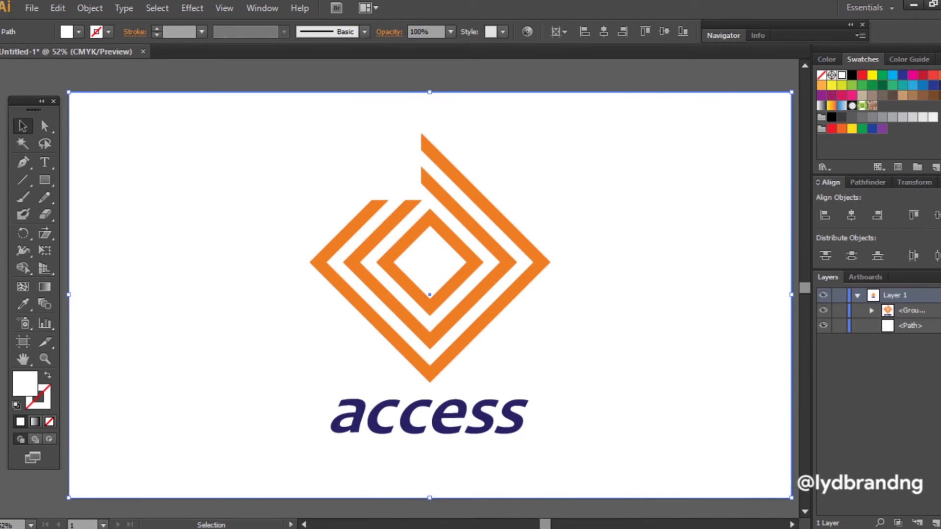
Step: Open the exported Access Logo JPG from File Explorer in the image viewer
{"action": "left_click", "coordinate": [384, 513]}
{"action": "left_click", "coordinate": [151, 501]}
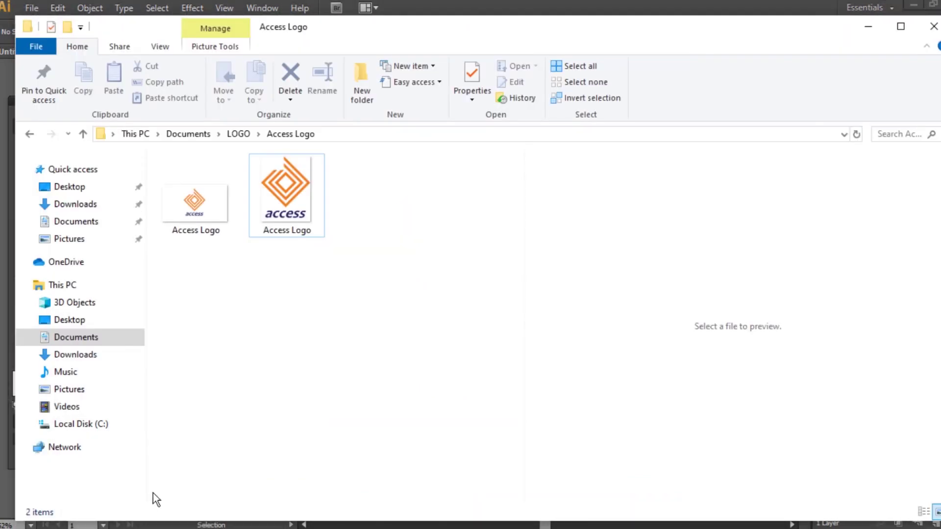
{"action": "double_click", "coordinate": [200, 212]}
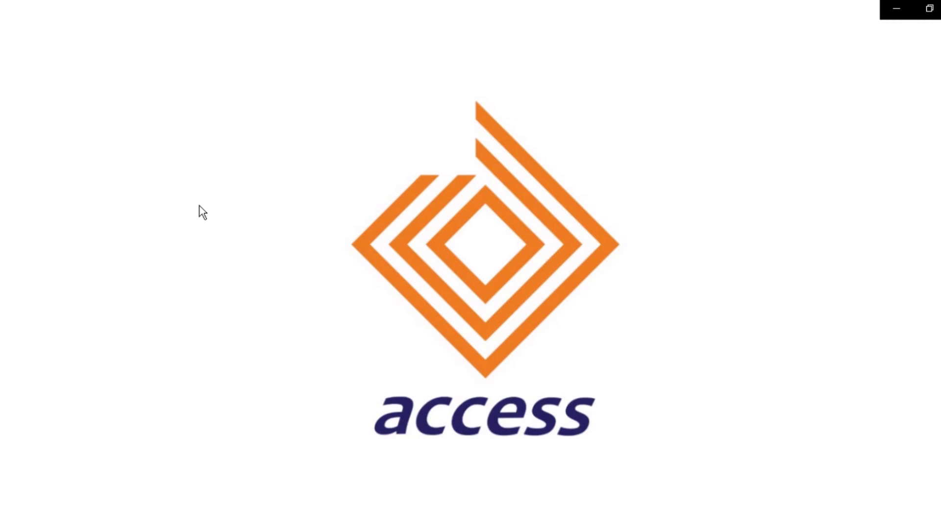
{"action": "scroll", "coordinate": [525, 250], "scroll_direction": "up", "scroll_amount": 2}
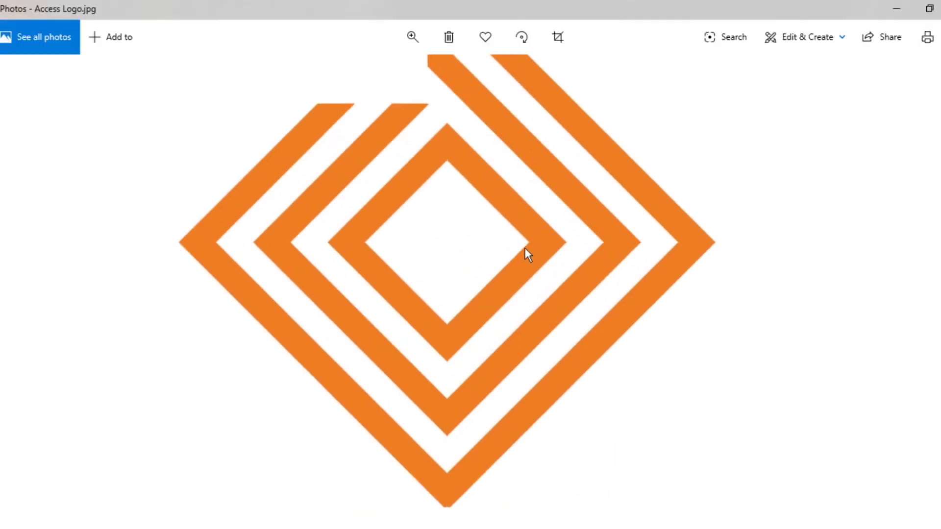
{"action": "left_click_drag", "start_coordinate": [518, 250], "coordinate": [685, 413]}
{"action": "mouse_move", "coordinate": [744, 414]}
{"action": "left_mouse_down"}
{"action": "mouse_move", "coordinate": [718, 223]}
{"action": "mouse_move", "coordinate": [716, 288]}
{"action": "mouse_move", "coordinate": [703, 189]}
{"action": "left_mouse_up"}
{"action": "scroll", "coordinate": [706, 189], "scroll_direction": "down", "scroll_amount": 2}
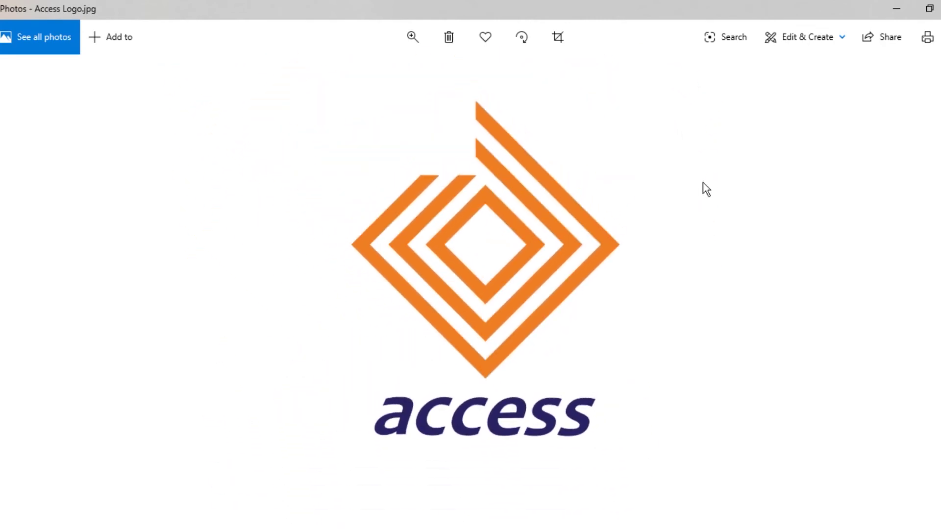